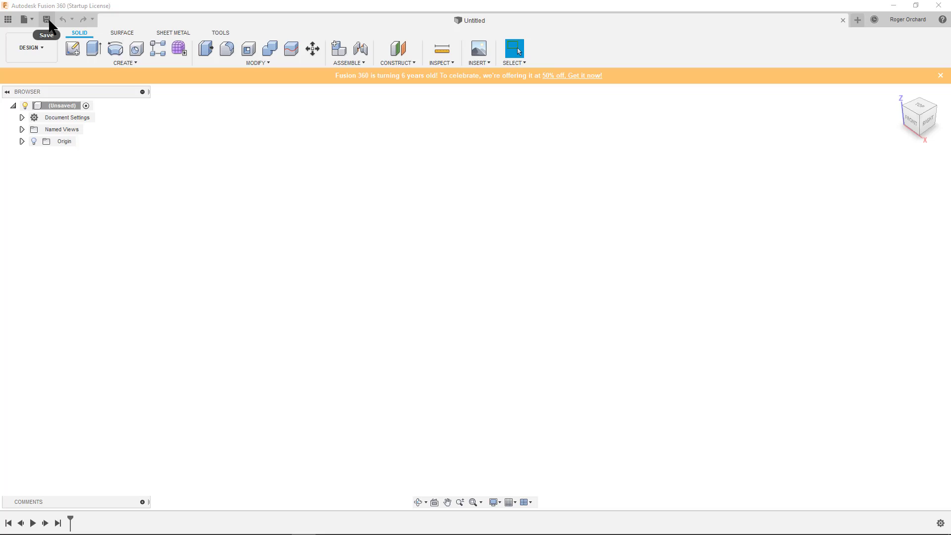
Save the new design under the name printervideo
left_click(48, 20)
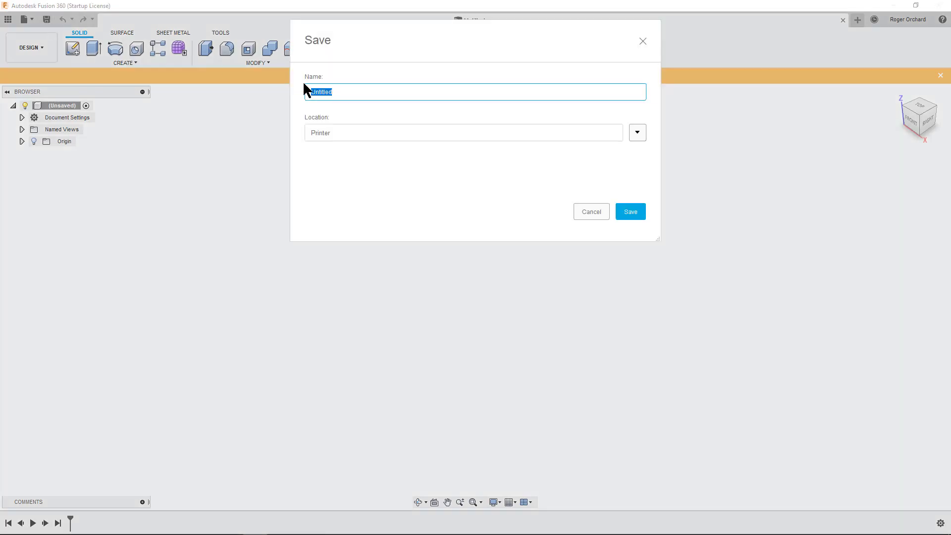
type("printervideo")
key("Return")
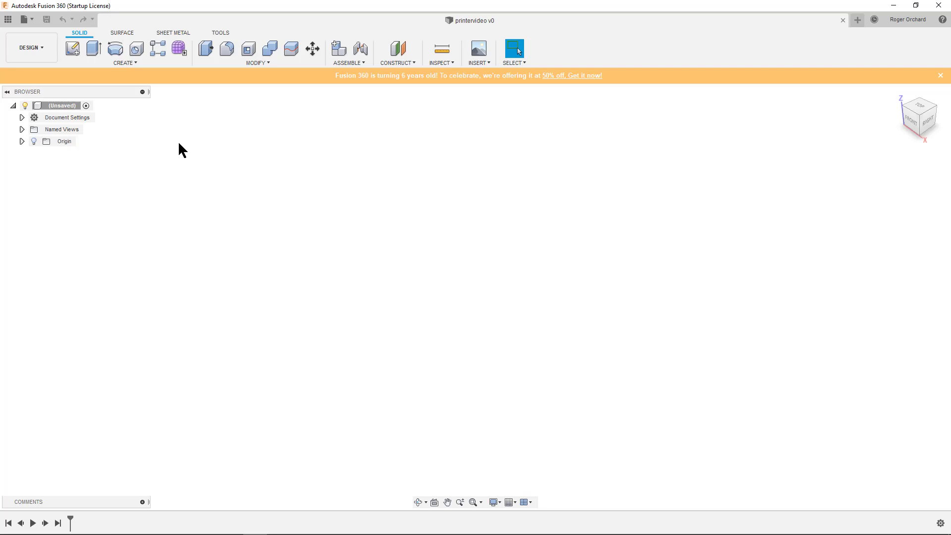
Add a new component under the root and rename it 3030
right_click(71, 106)
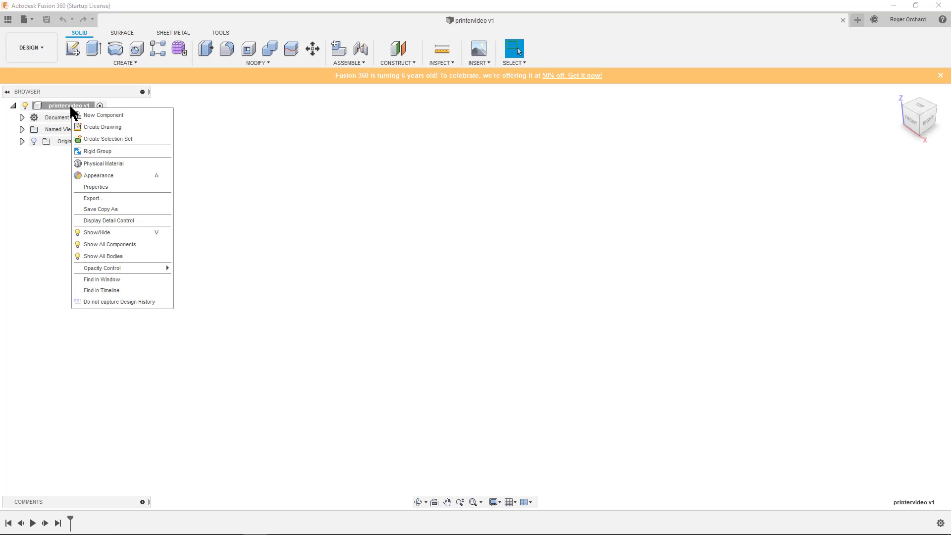
left_click(126, 116)
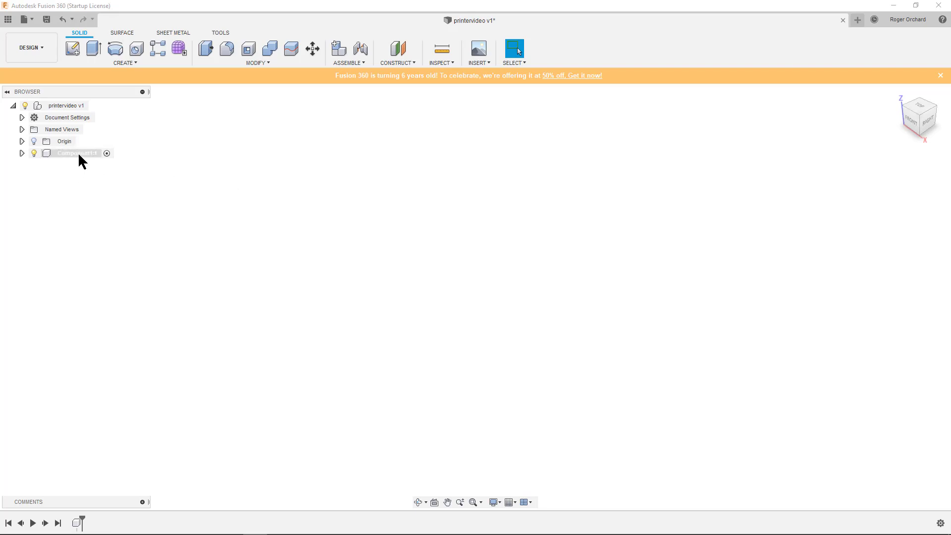
left_click(79, 154)
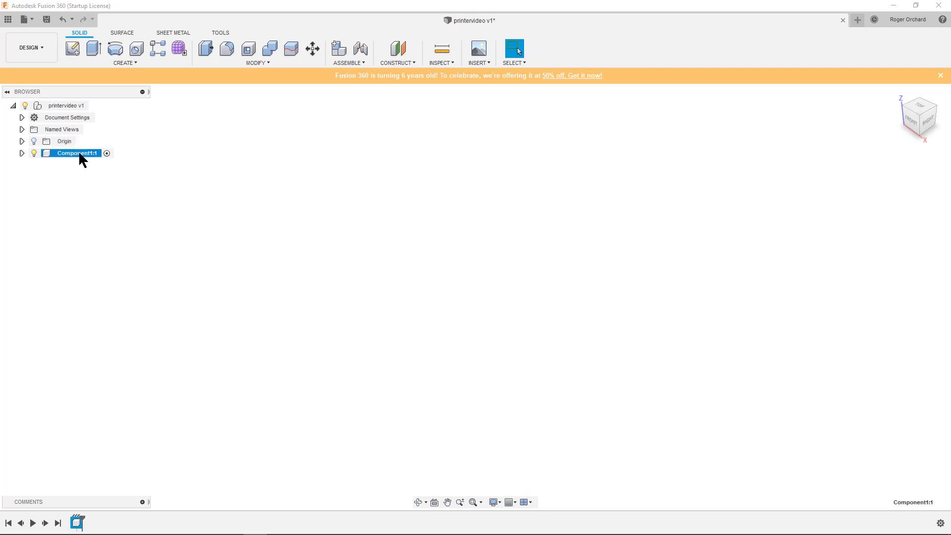
type("3030")
key("Return")
Insert 3030_spec.JPG as a canvas image on the XY plane
left_click(488, 61)
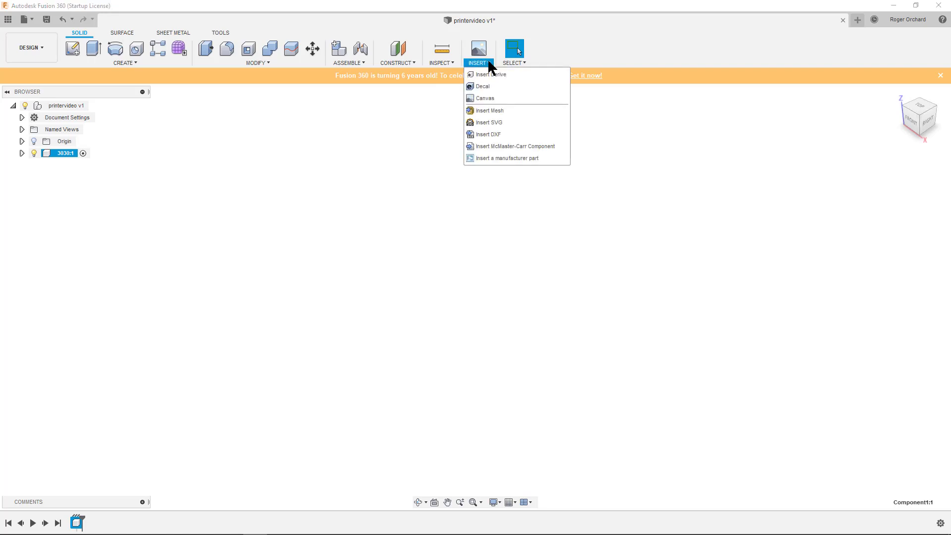
left_click(498, 98)
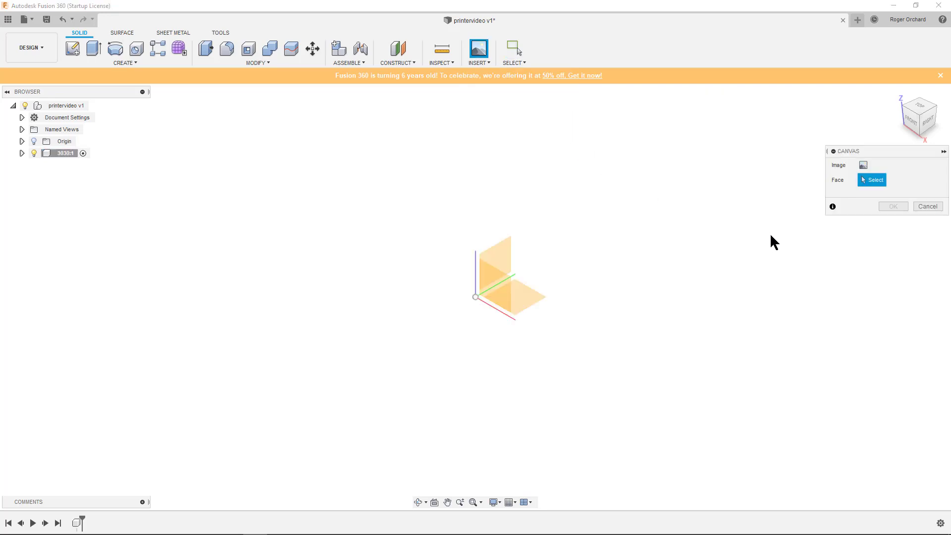
left_click(524, 299)
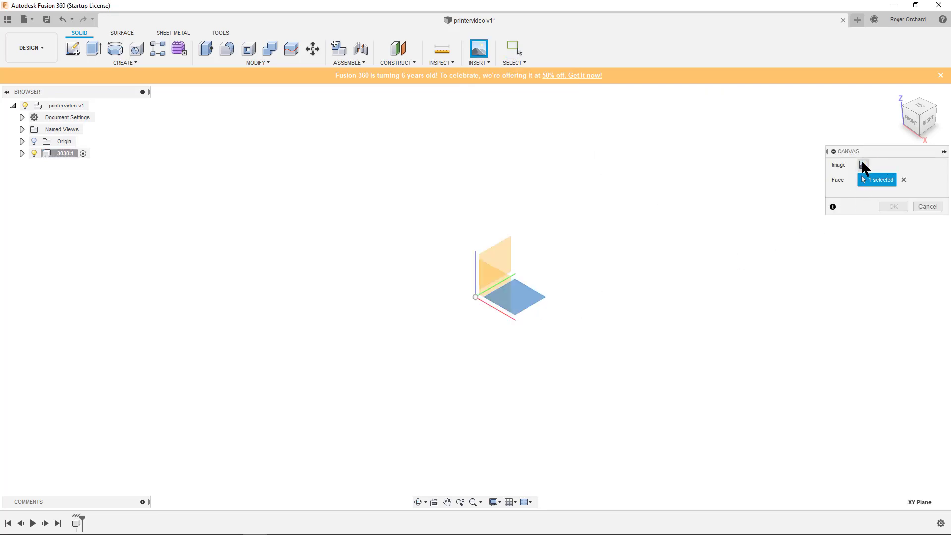
left_click(862, 167)
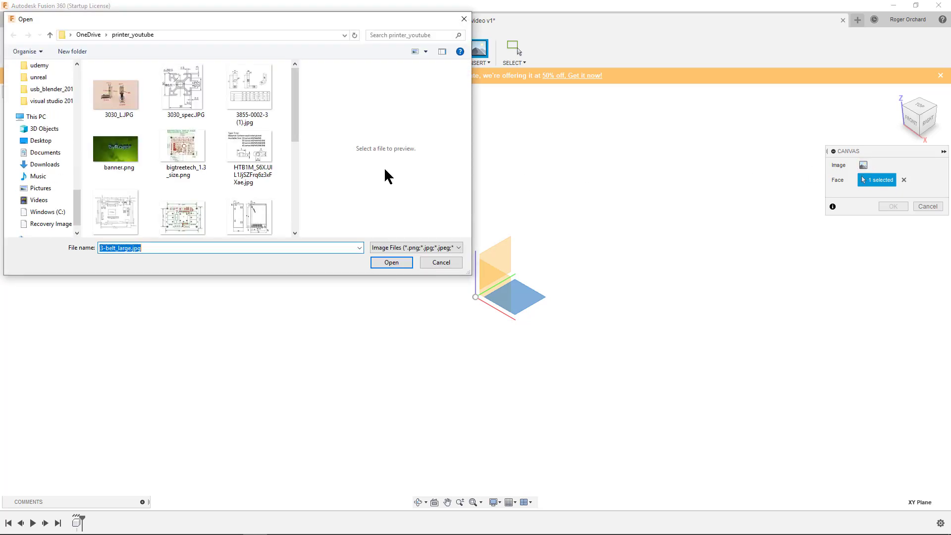
left_click(185, 79)
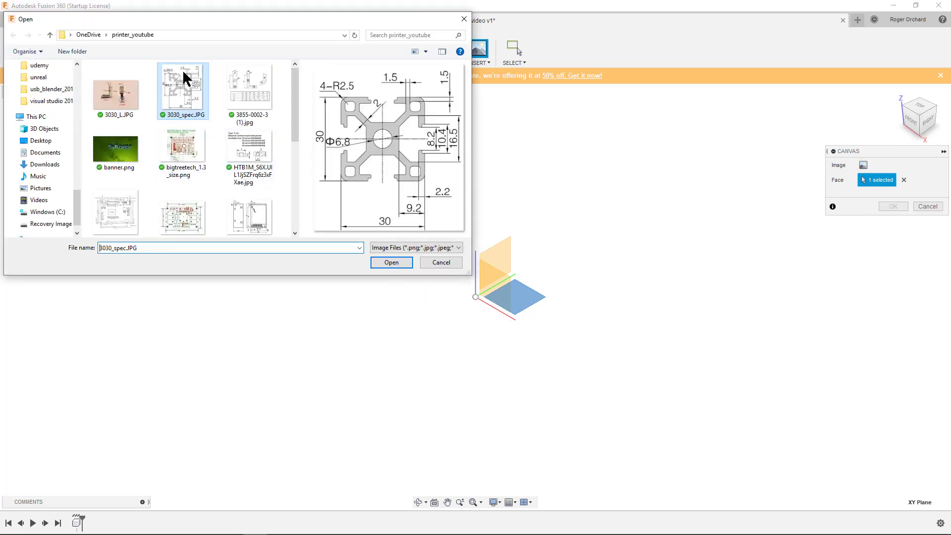
left_click(391, 262)
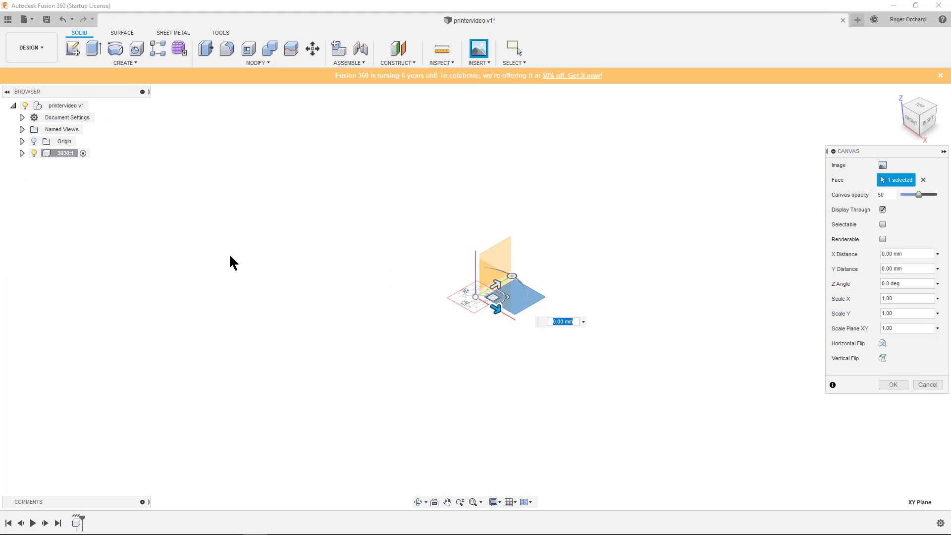
View the canvas from the top, show it under the 3030 component, and confirm placement
left_click(921, 107)
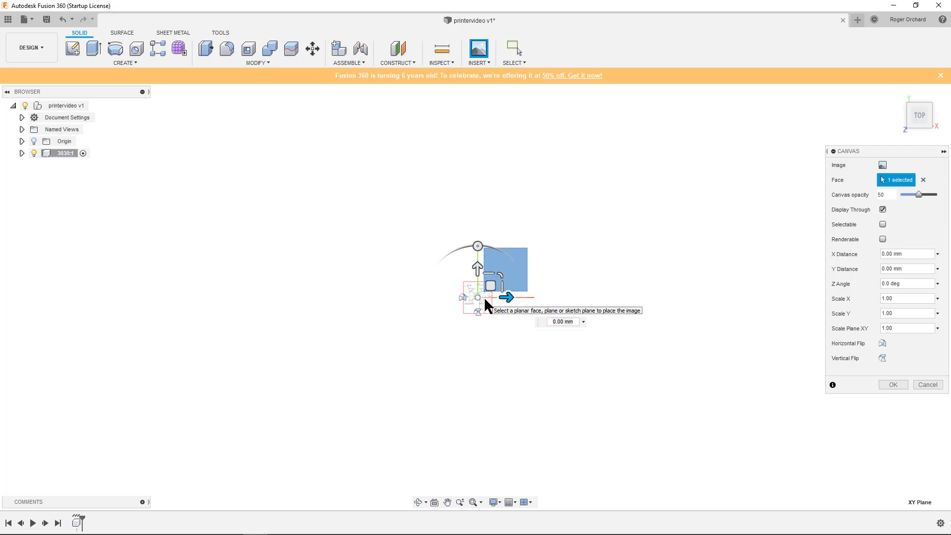
scroll(484, 297, "up", 3)
scroll(485, 299, "up", 5)
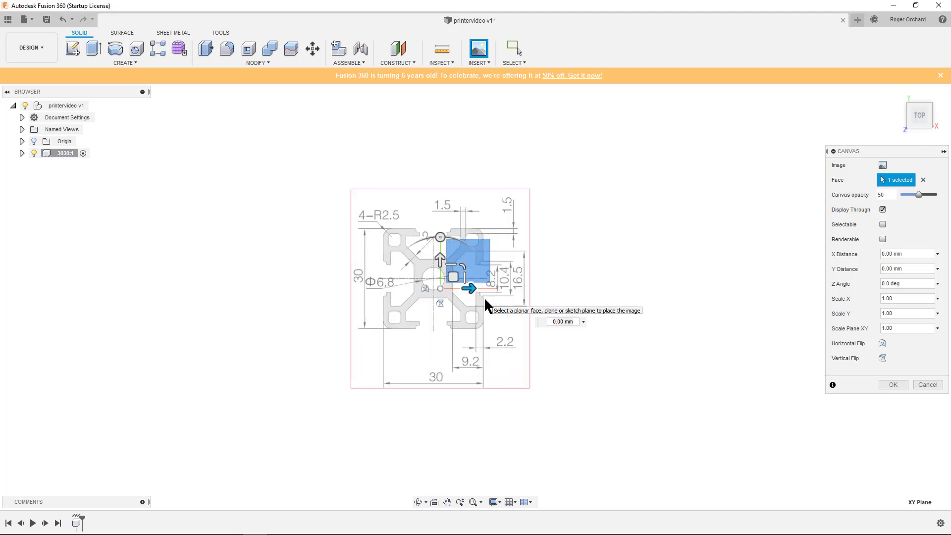
left_click(22, 152)
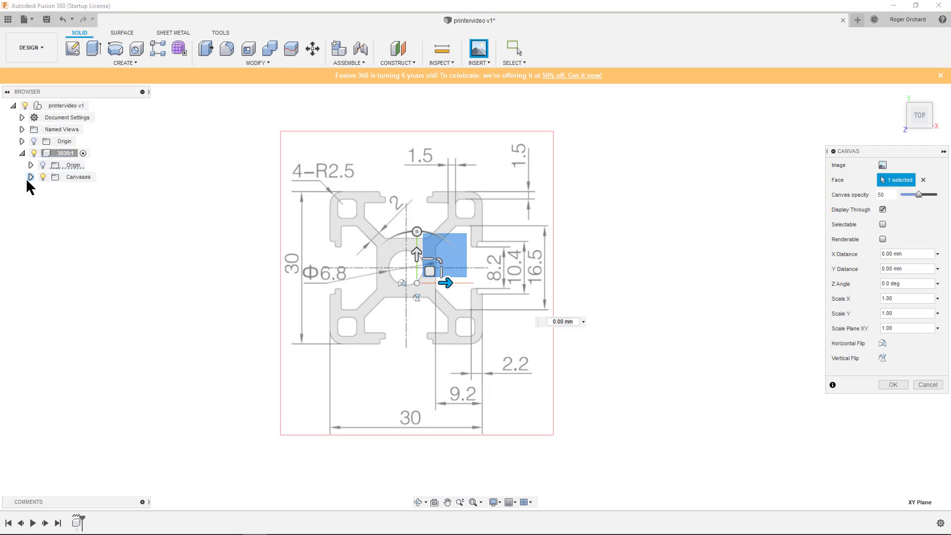
left_click(30, 177)
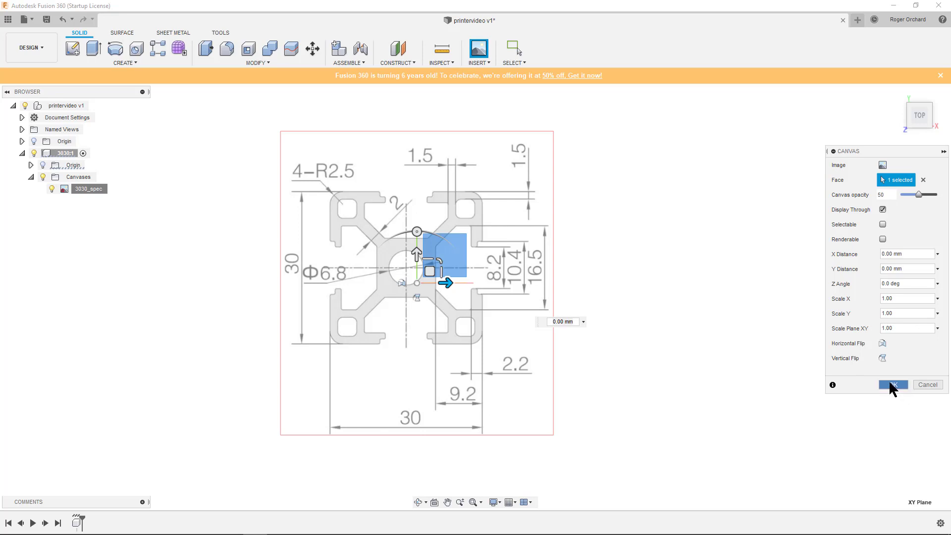
left_click(896, 385)
Calibrate the 3030_spec canvas so the profile's left-to-right edge distance is 30 mm
right_click(87, 188)
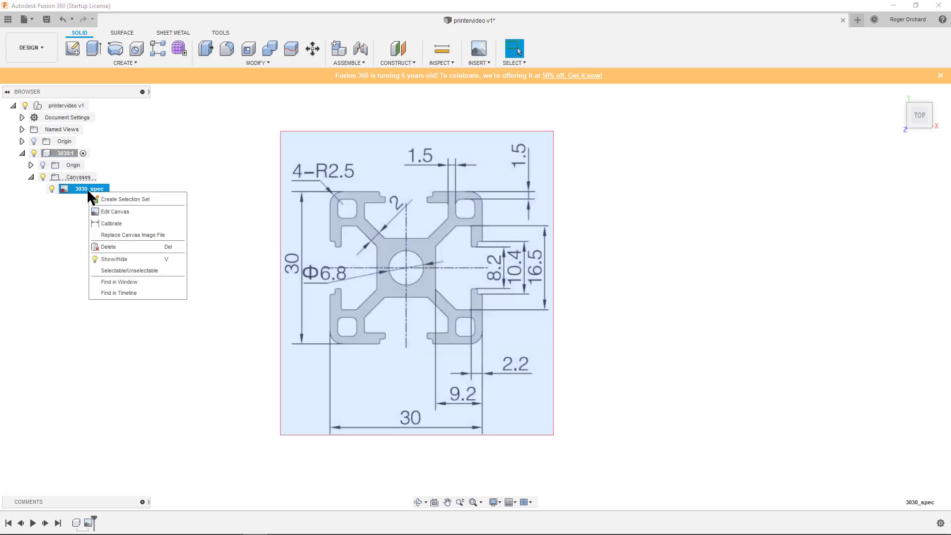
left_click(105, 220)
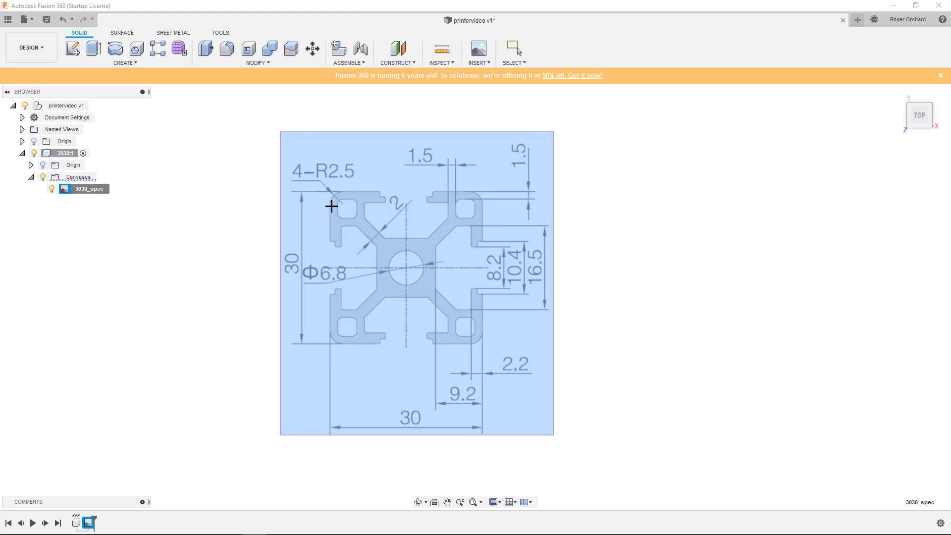
left_click(330, 217)
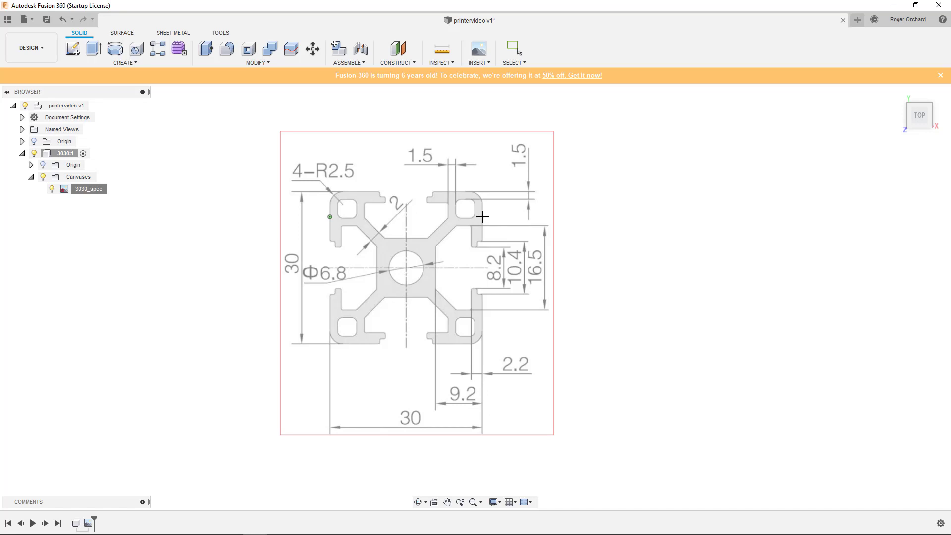
left_click(483, 217)
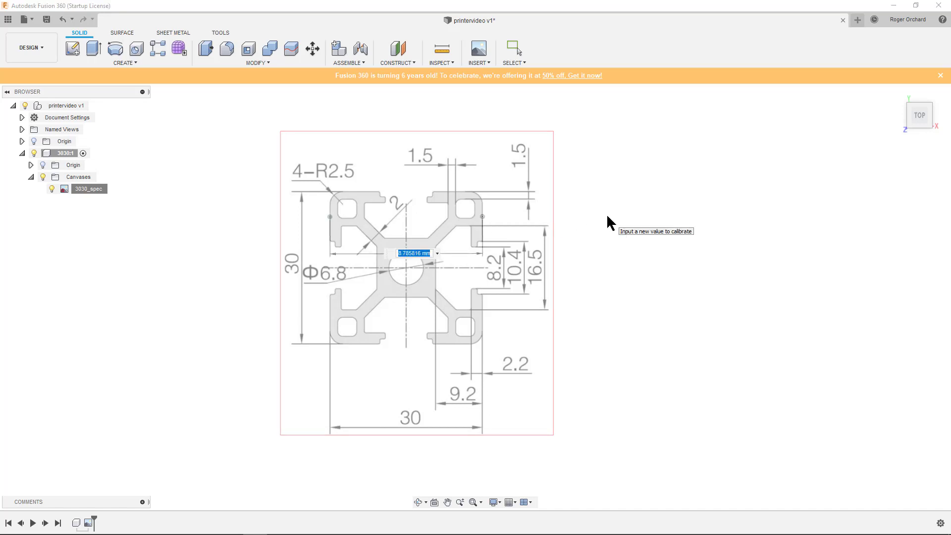
type("30")
key("Return")
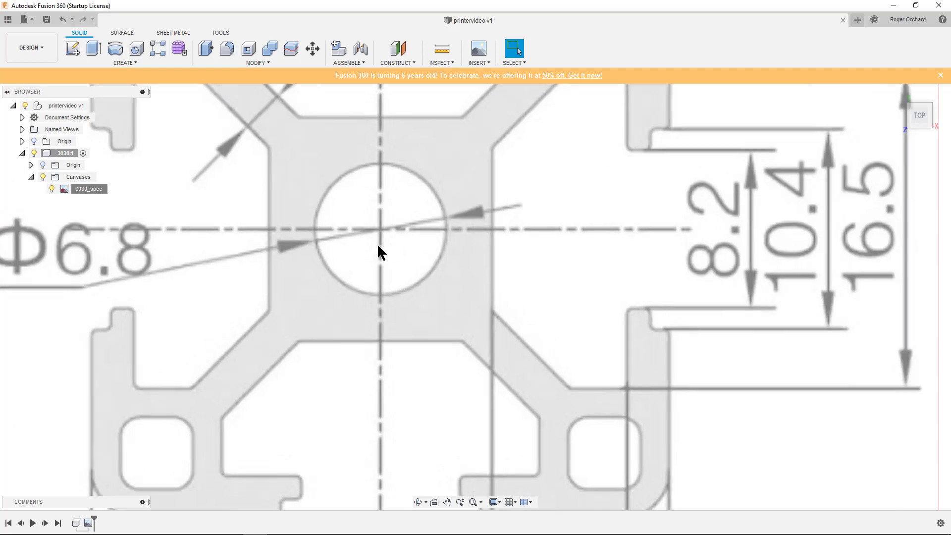
scroll(379, 245, "up", 2)
scroll(379, 245, "down", 3)
scroll(379, 245, "down", 1)
scroll(378, 248, "down", 2)
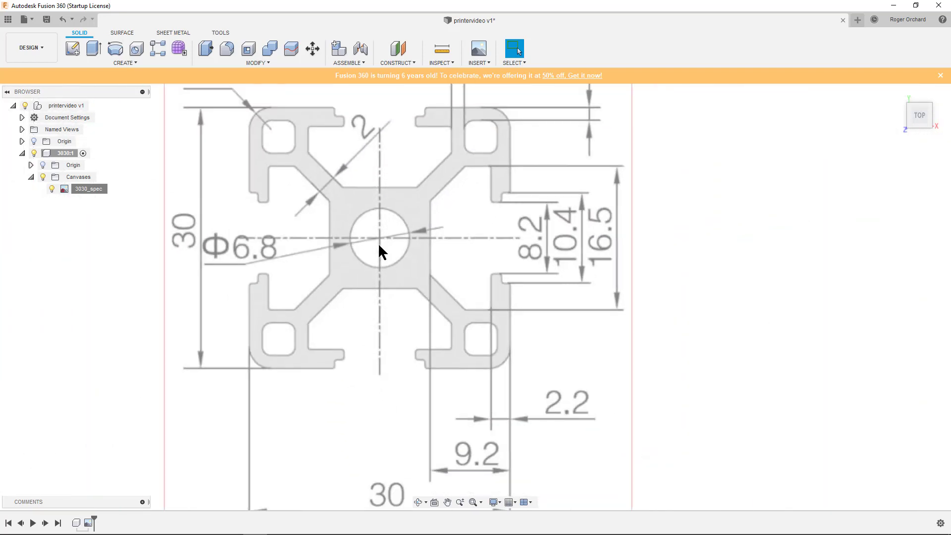
scroll(379, 250, "down", 1)
scroll(378, 250, "down", 1)
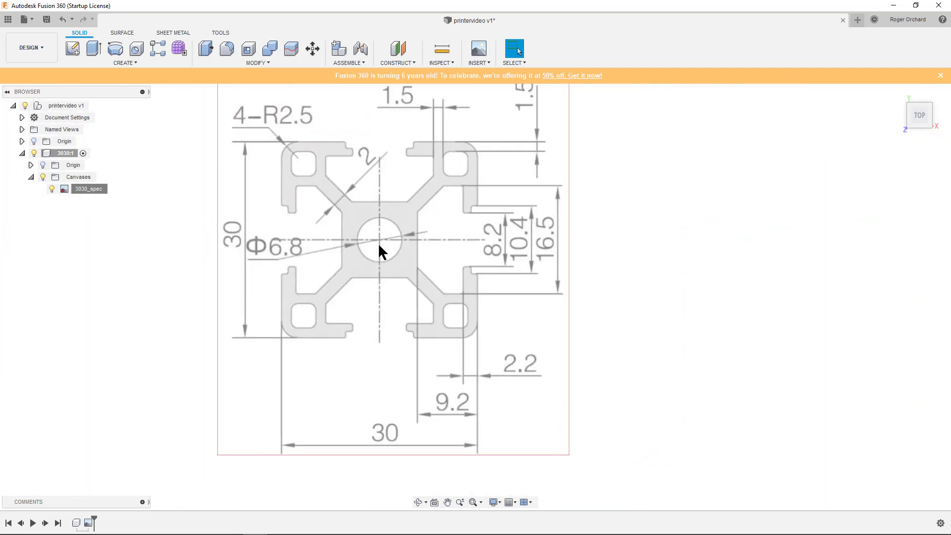
Start a sketch on the canvas plane and draw a vertical centre line through the profile
left_click(73, 50)
left_click(431, 234)
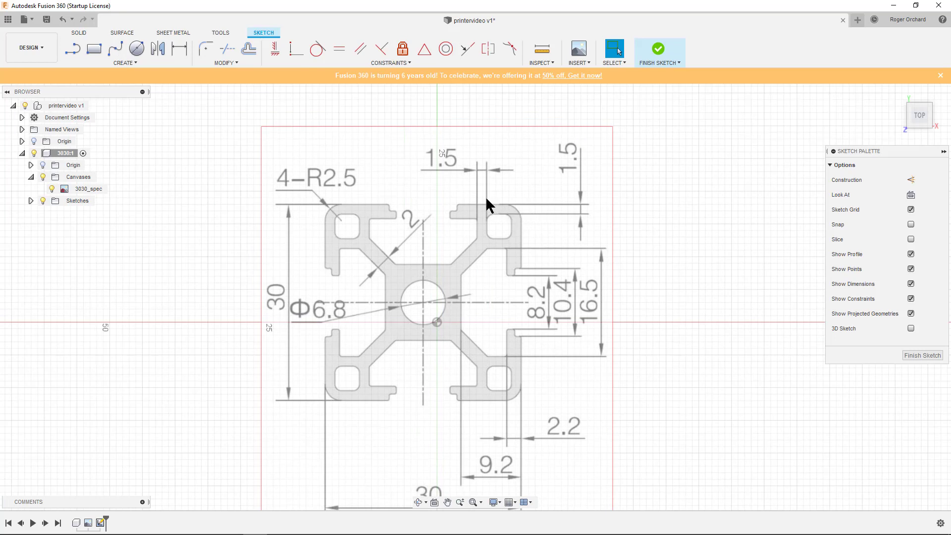
key("l")
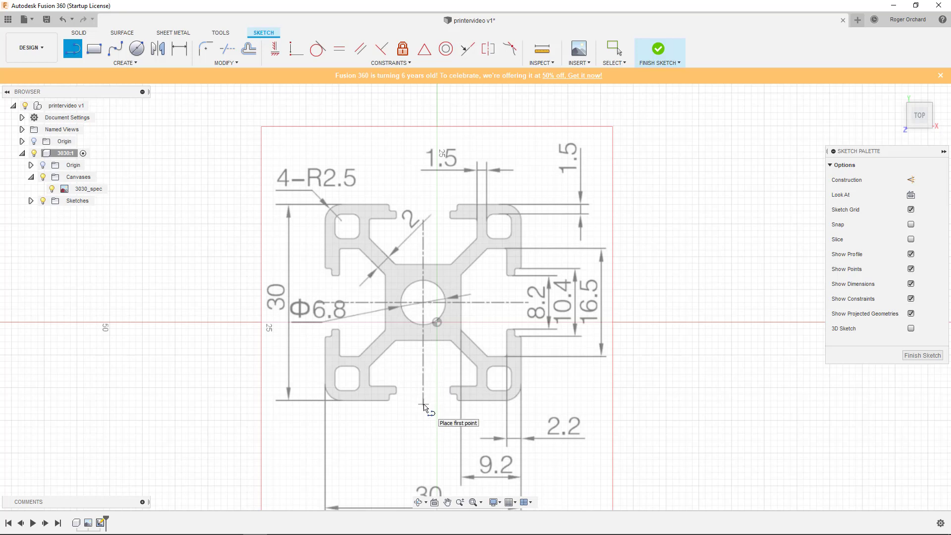
left_click(423, 404)
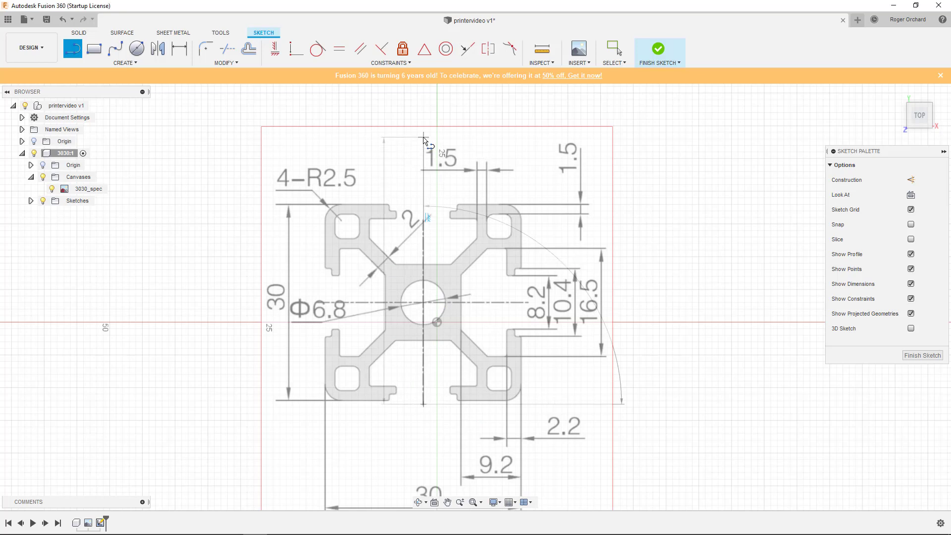
left_click(423, 138)
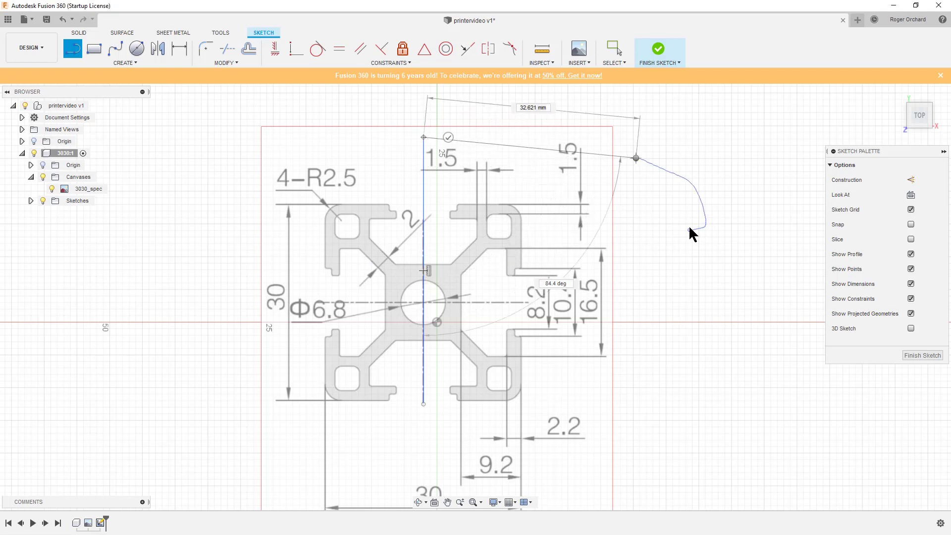
key("Escape")
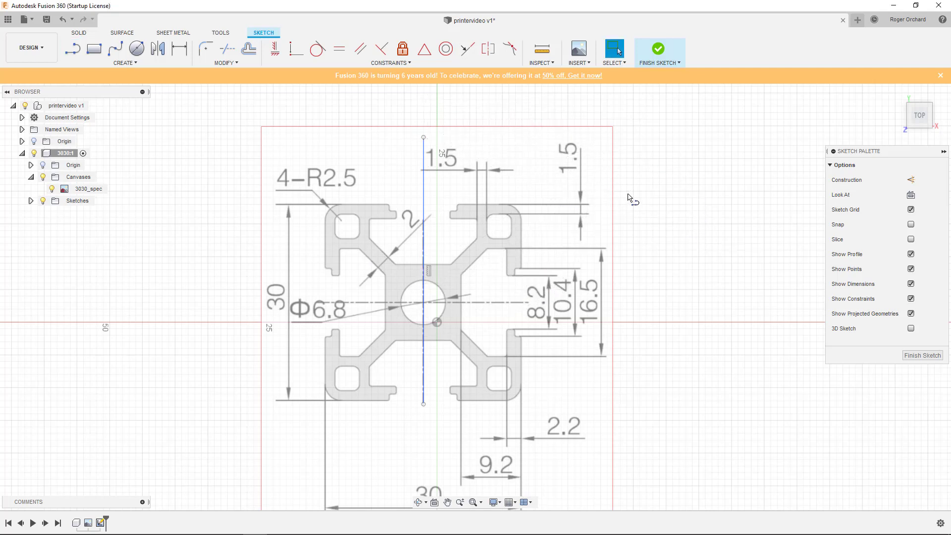
Draw a horizontal centre line through the profile's hole centre
key("l")
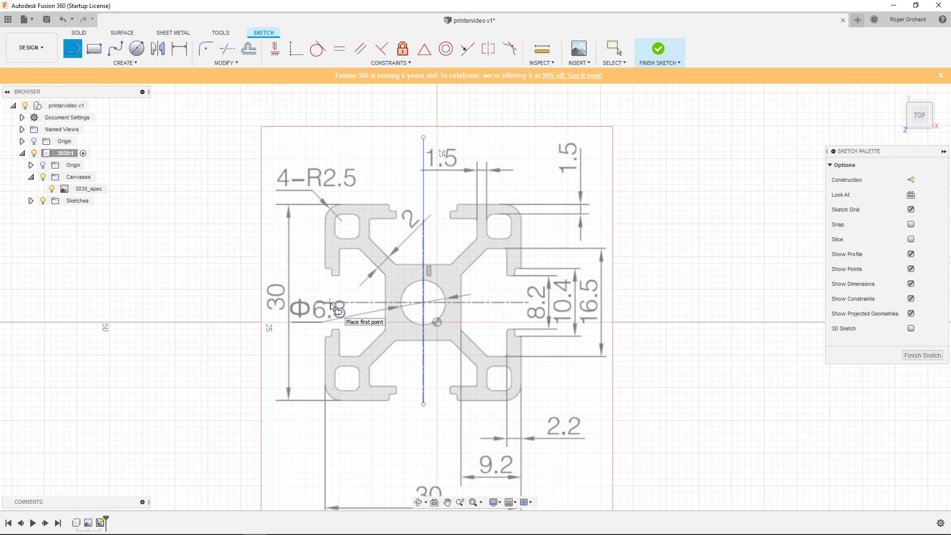
left_click(330, 303)
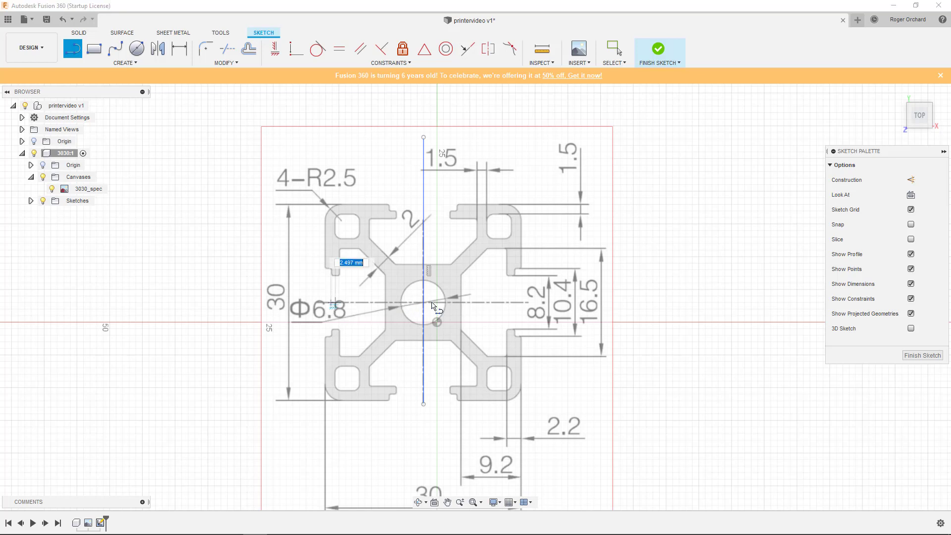
left_click(648, 302)
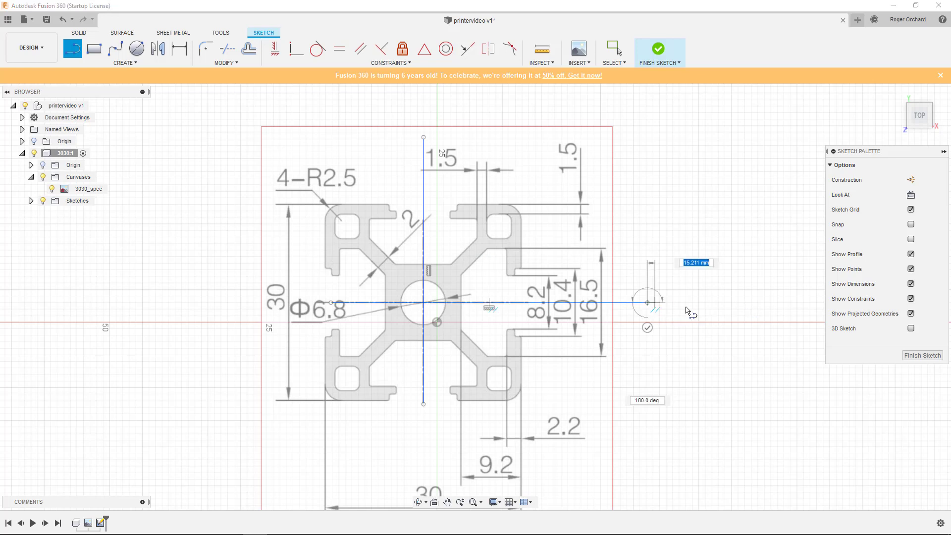
key("Escape")
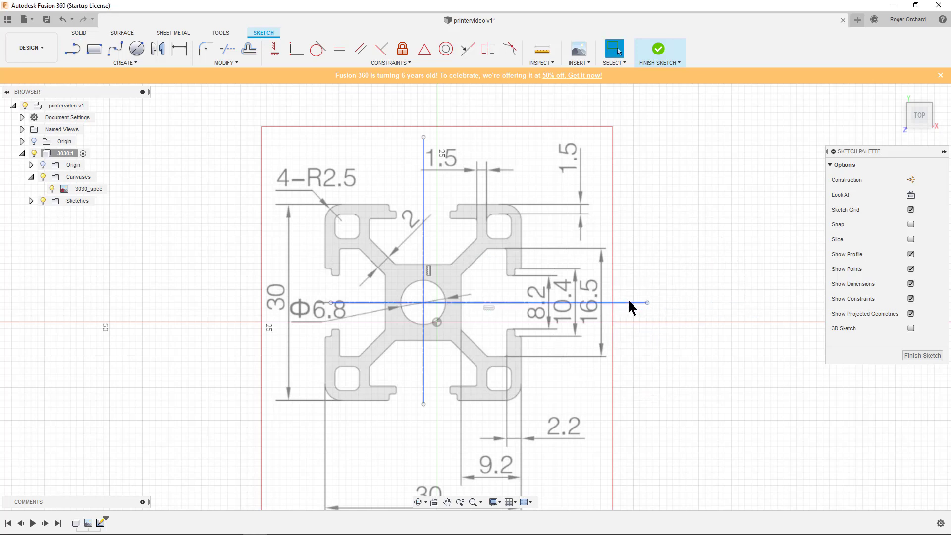
Convert both the horizontal and vertical centre lines to construction geometry
left_click(630, 301)
left_click(910, 180)
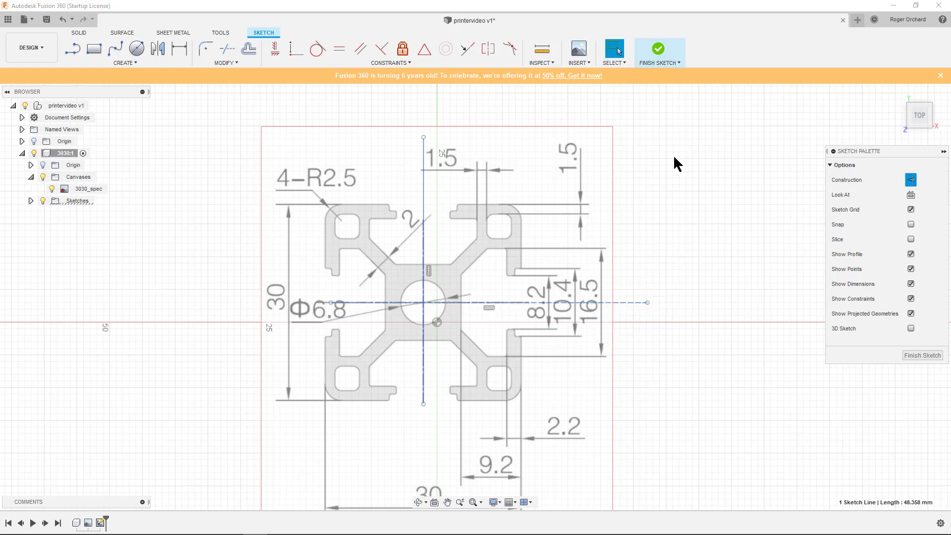
left_click(423, 161)
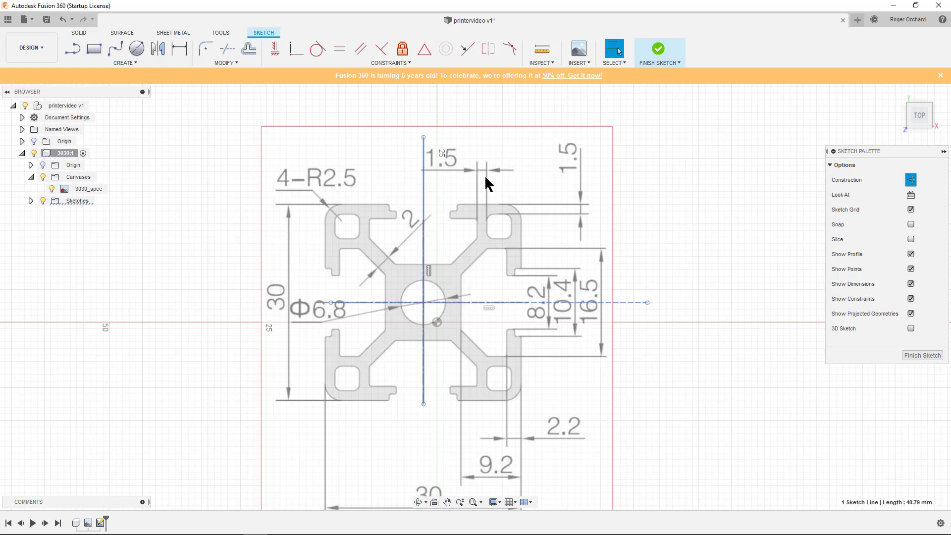
left_click(910, 179)
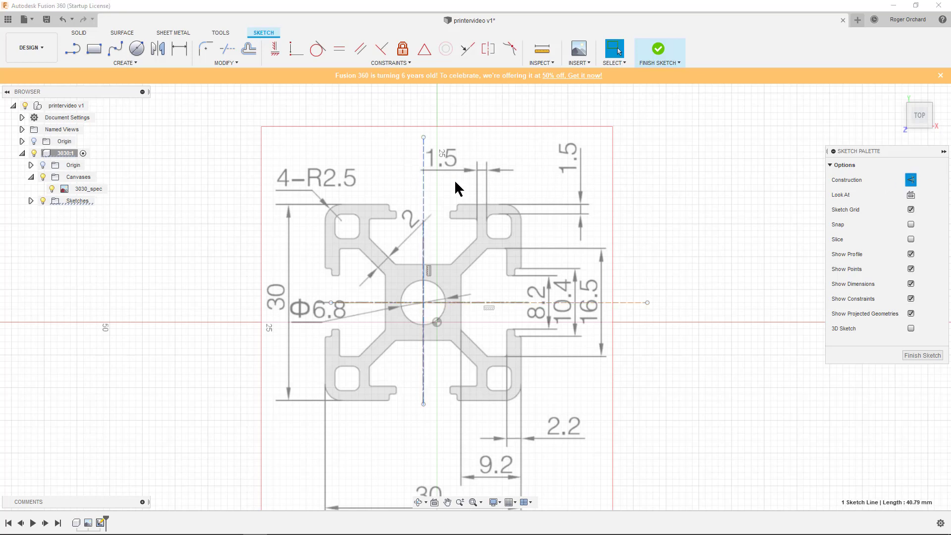
key("l")
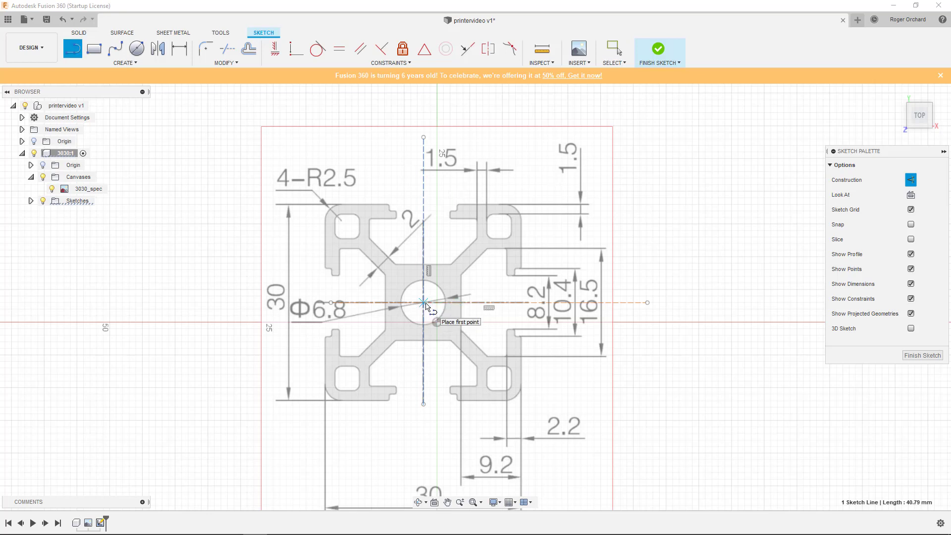
Draw a 45° line from the hole centre and make it construction geometry
left_click(423, 302)
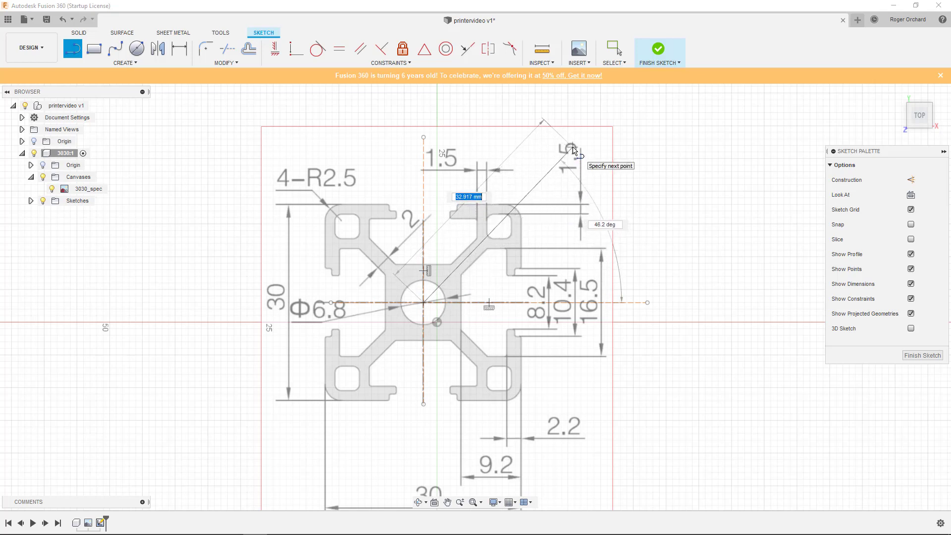
key("Tab")
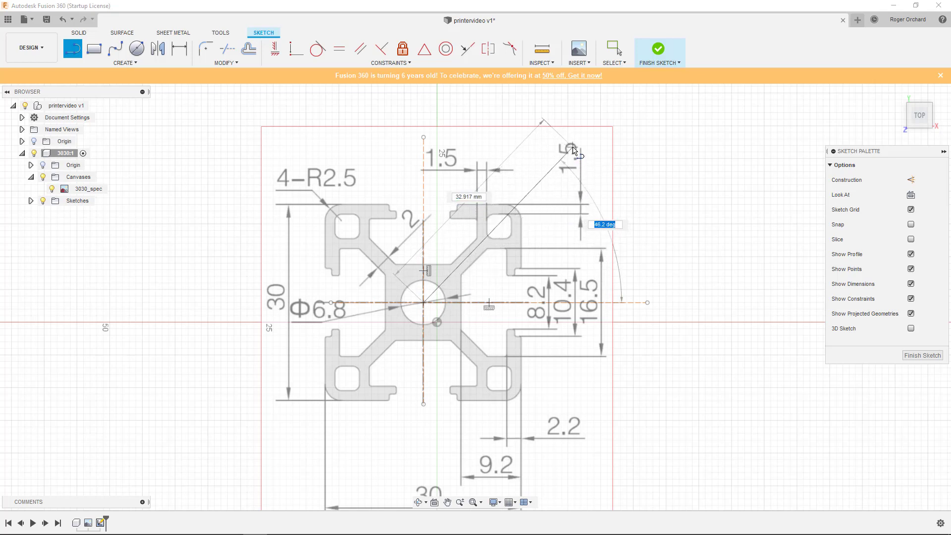
type("45")
key("Return")
key("Escape")
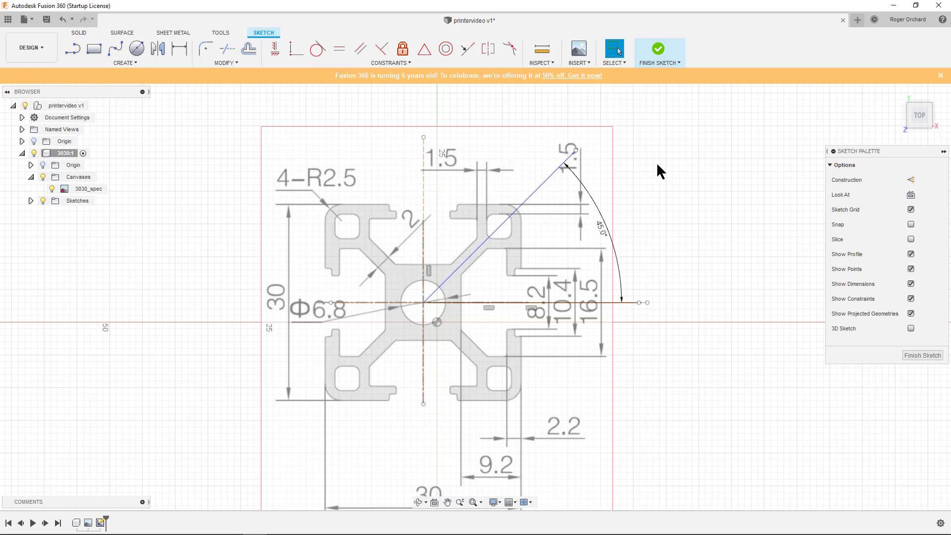
left_click(548, 177)
left_click(910, 180)
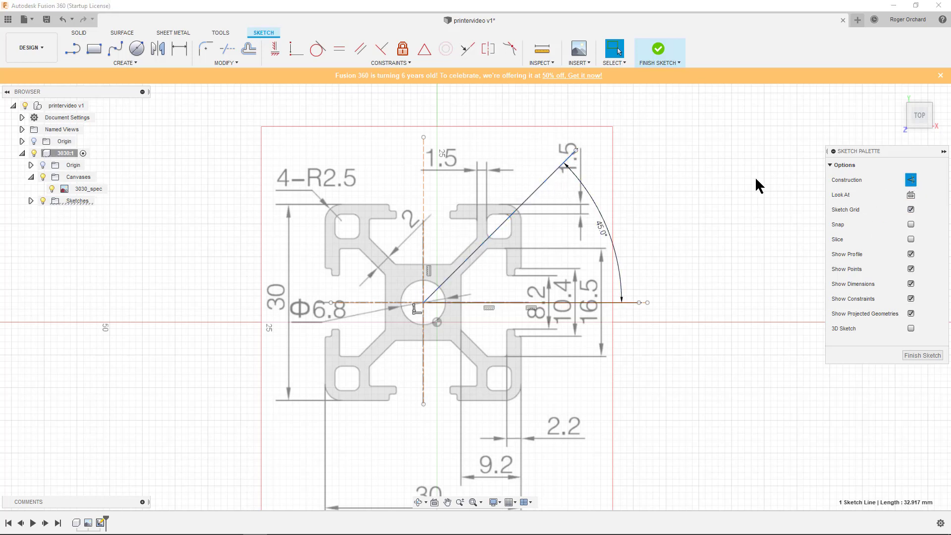
left_click(732, 179)
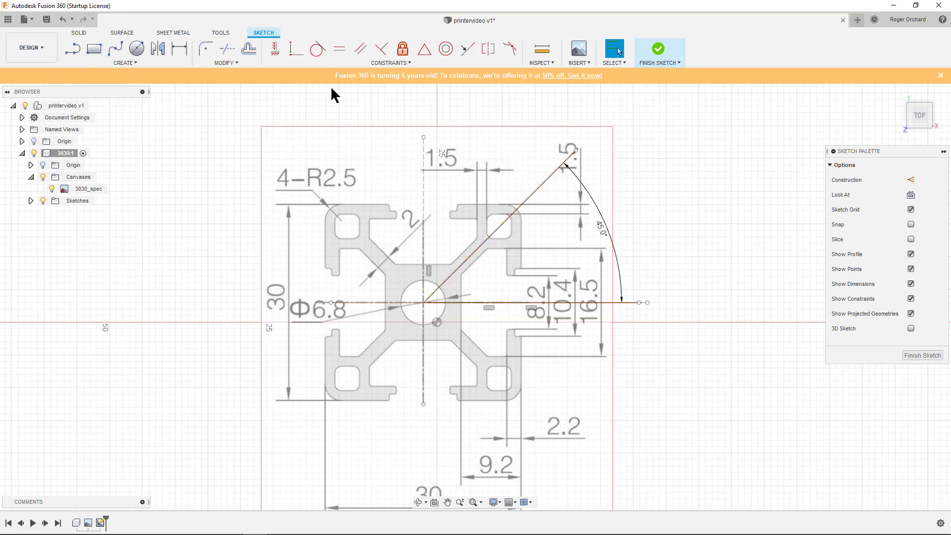
Trace the upper slot outline from the vertical centre line out to the 45° diagonal
left_click(73, 49)
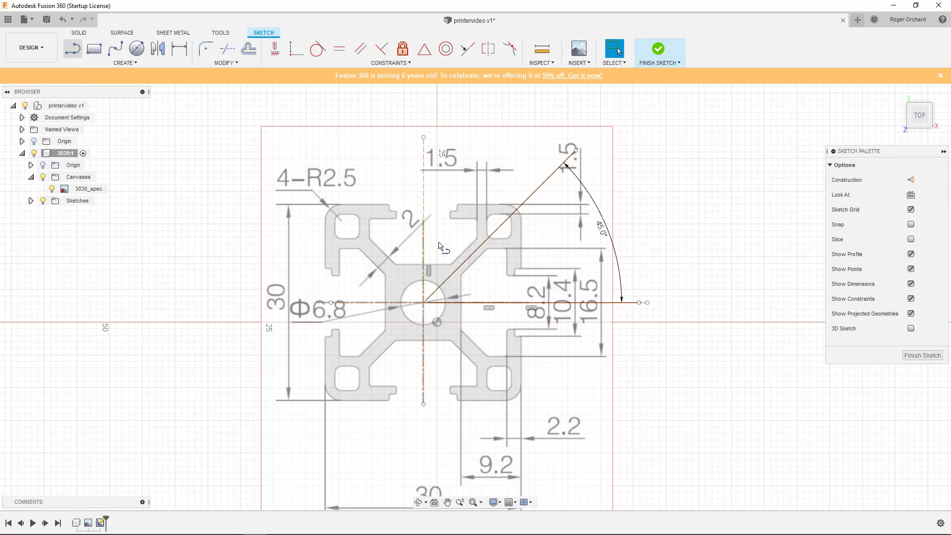
left_click(422, 262)
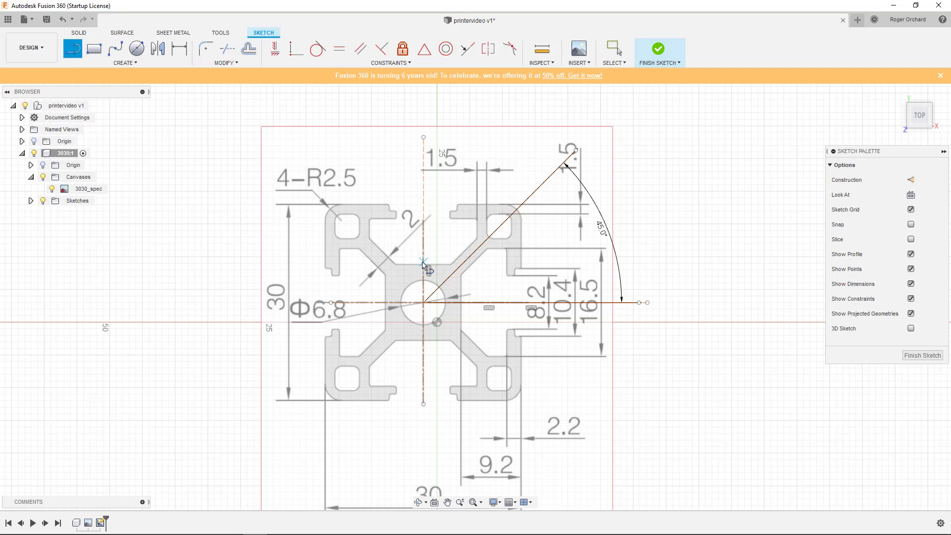
left_click(447, 262)
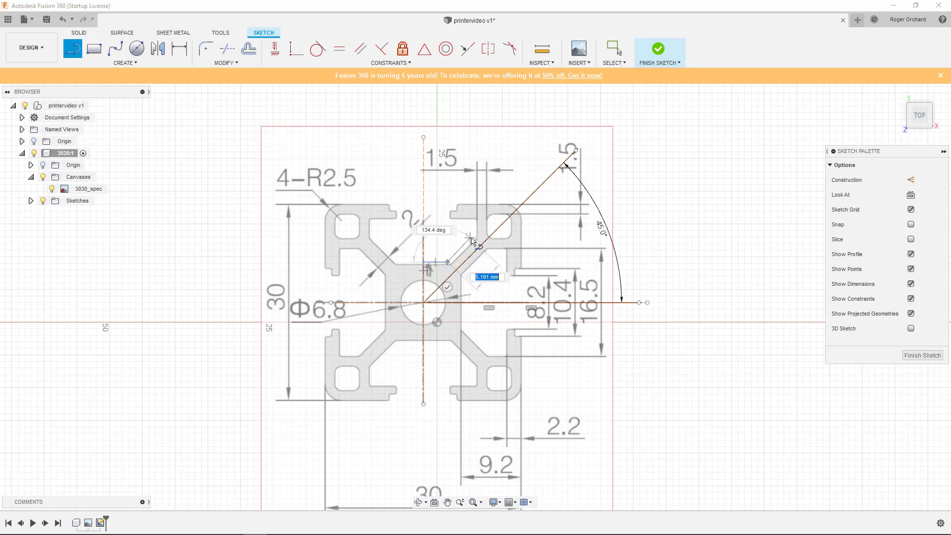
left_click(471, 241)
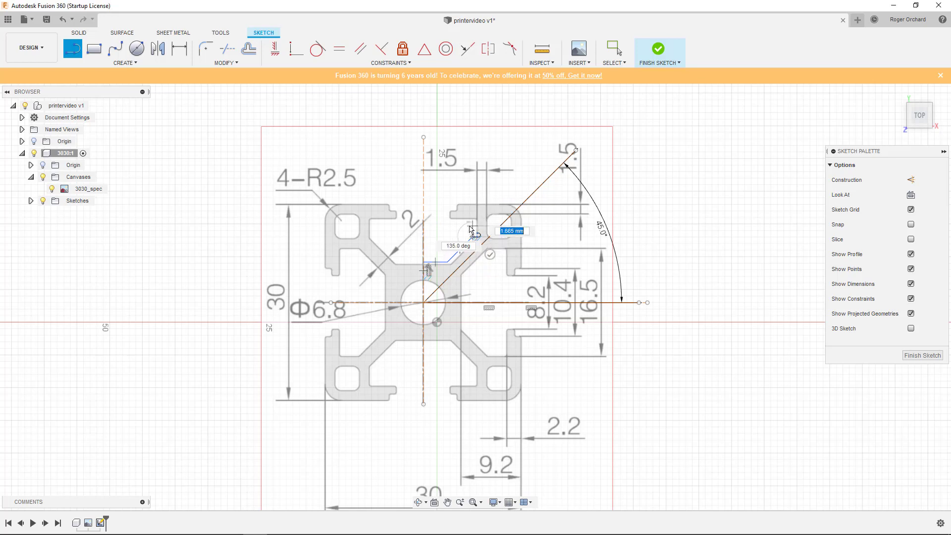
left_click(472, 227)
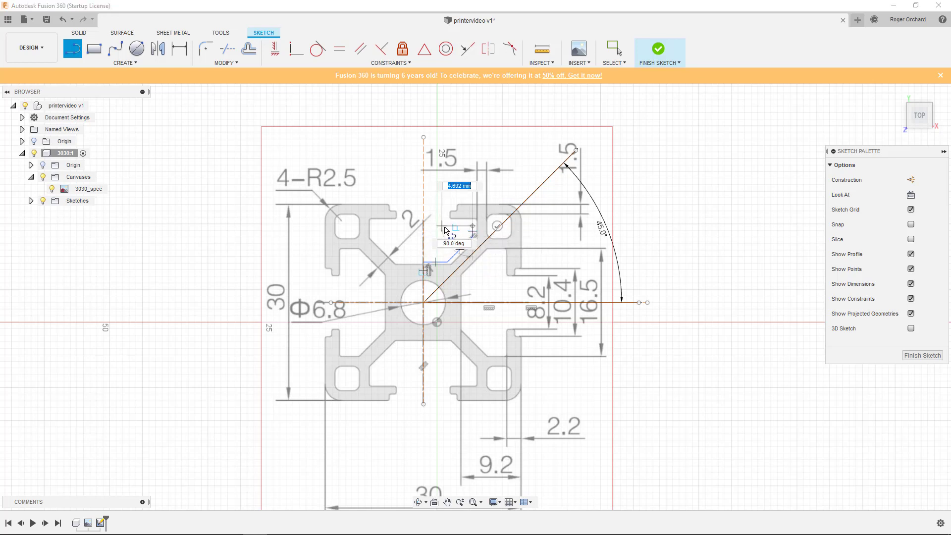
left_click(454, 226)
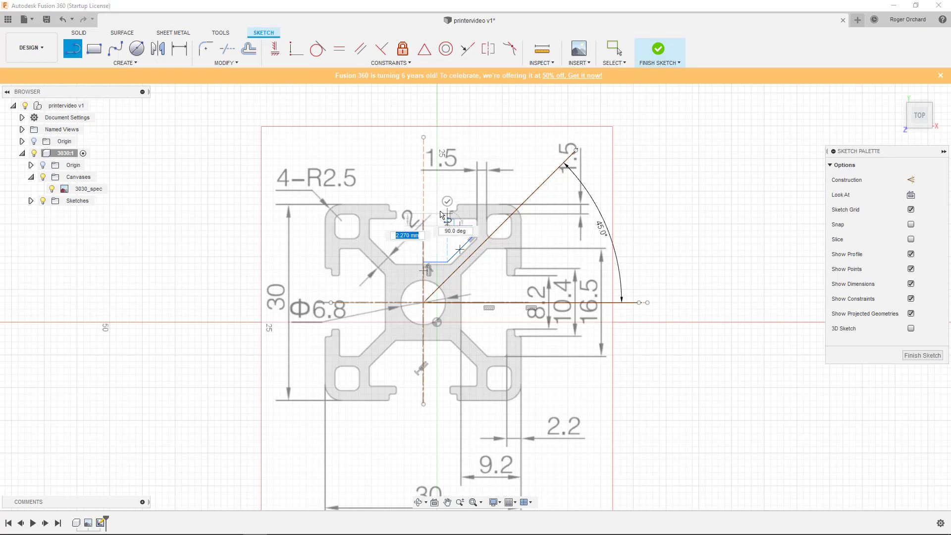
left_click(446, 212)
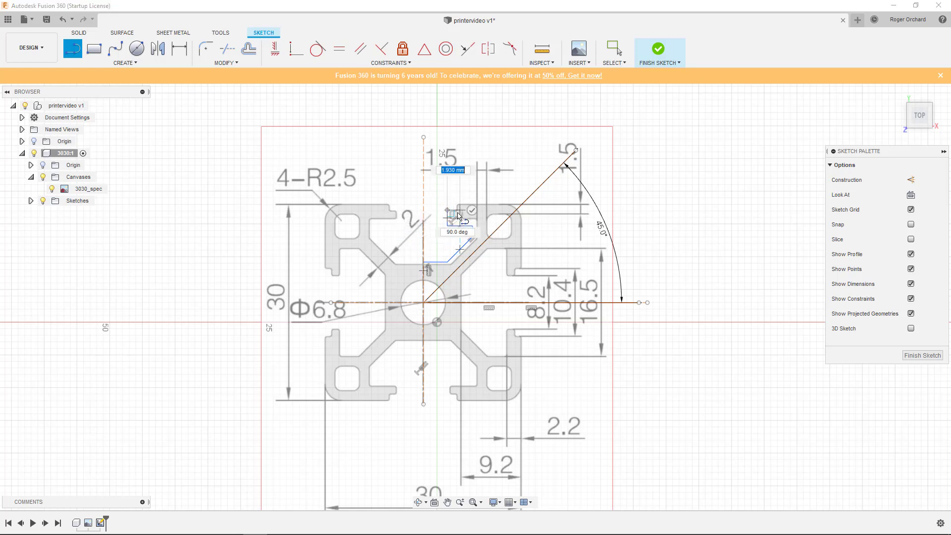
left_click(455, 207)
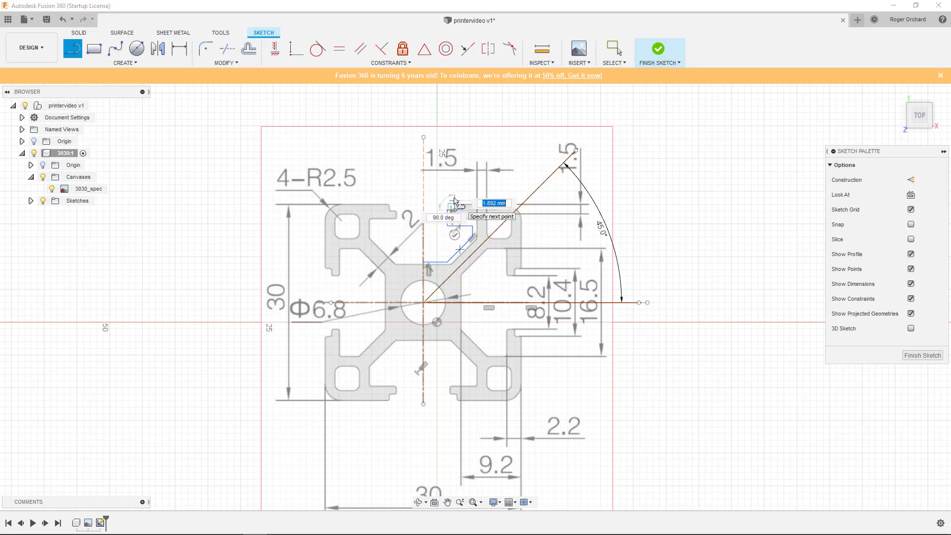
left_click(455, 198)
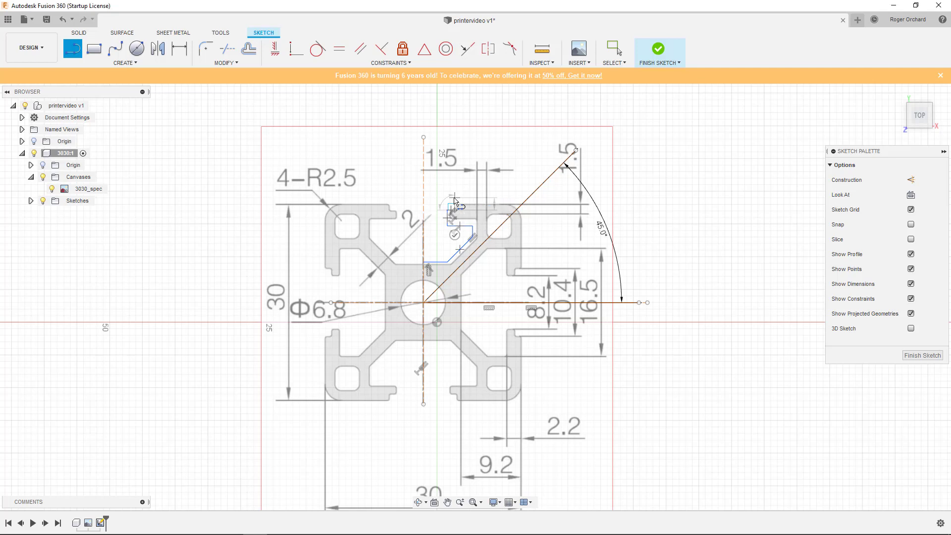
left_click(526, 200)
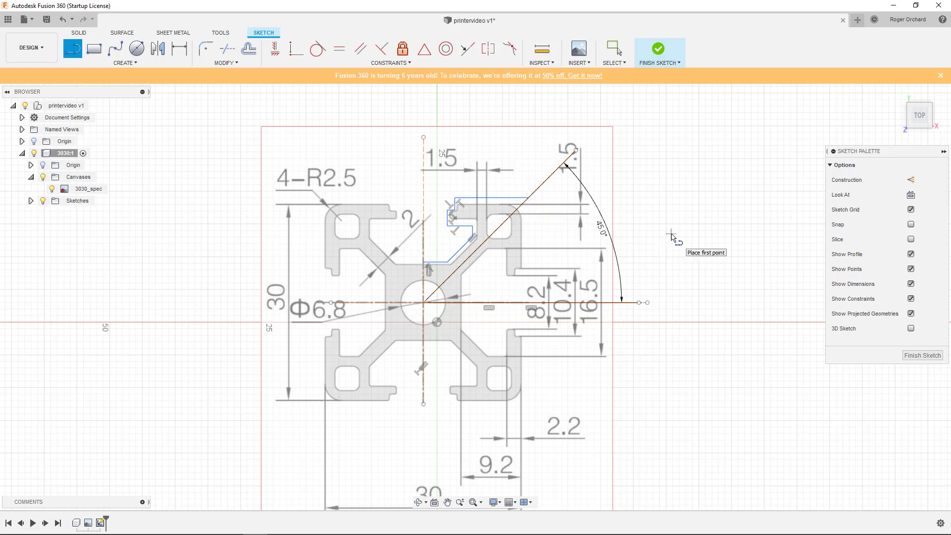
key("Escape")
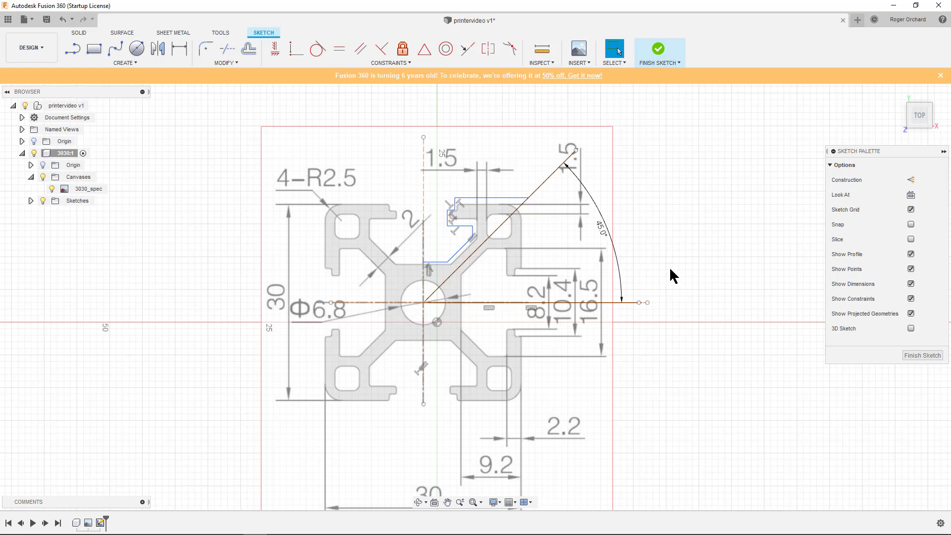
key("d")
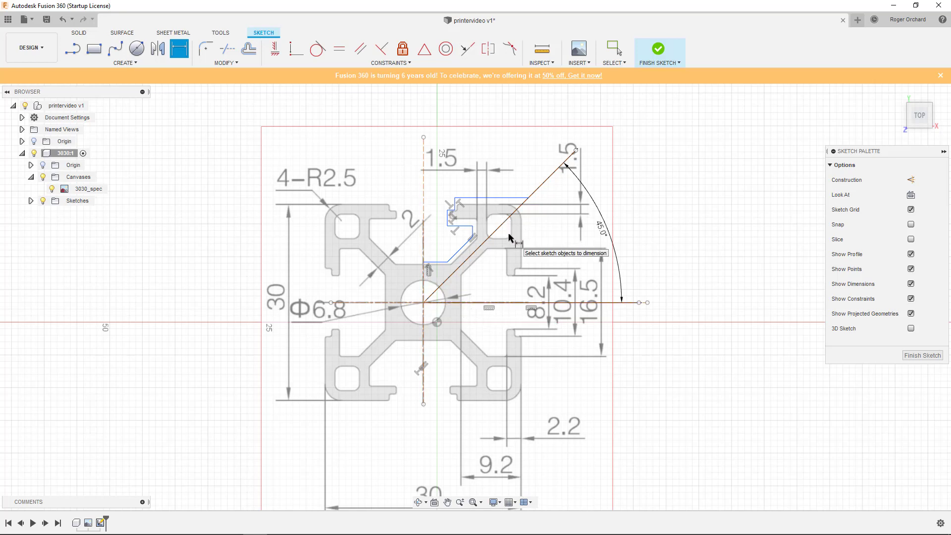
Dimension the top outline edge 15 mm from the horizontal centre line
left_click(500, 201)
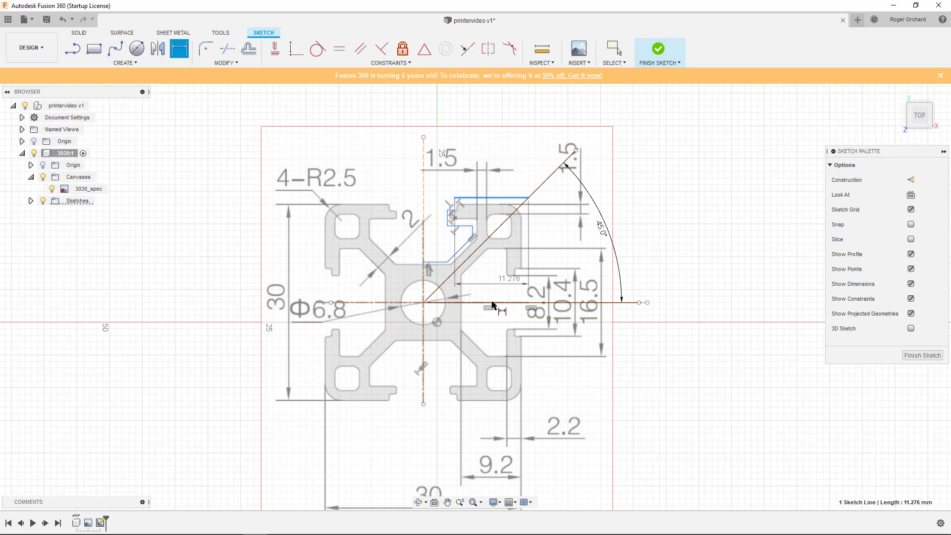
left_click(490, 302)
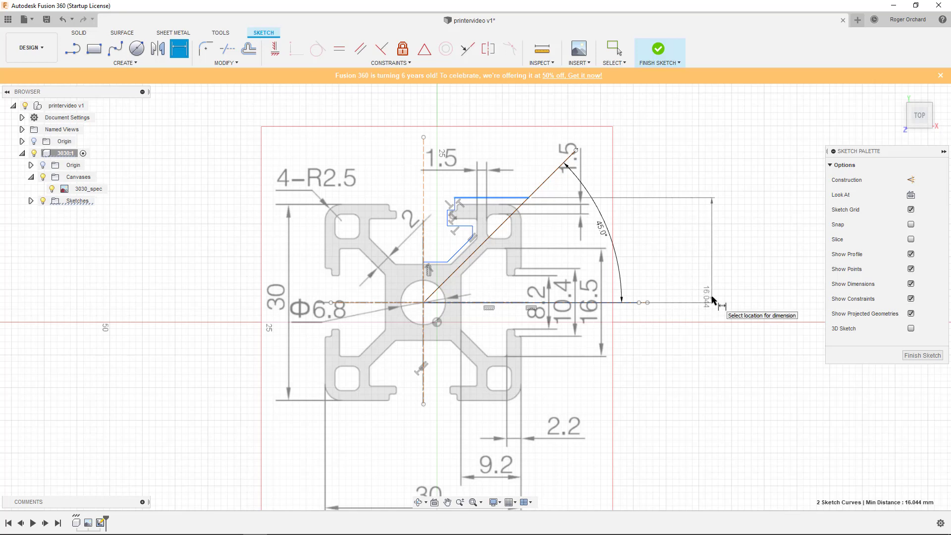
left_click(711, 300)
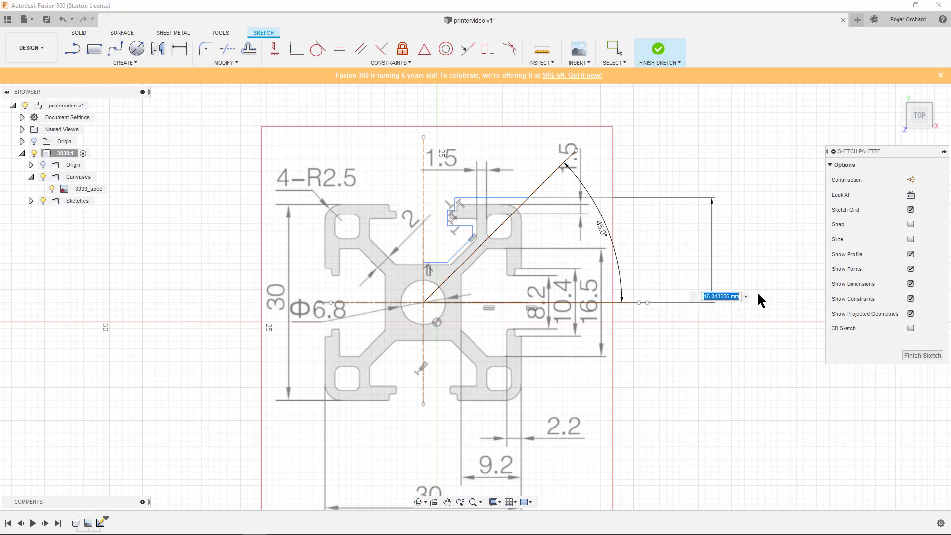
type("15")
key("Return")
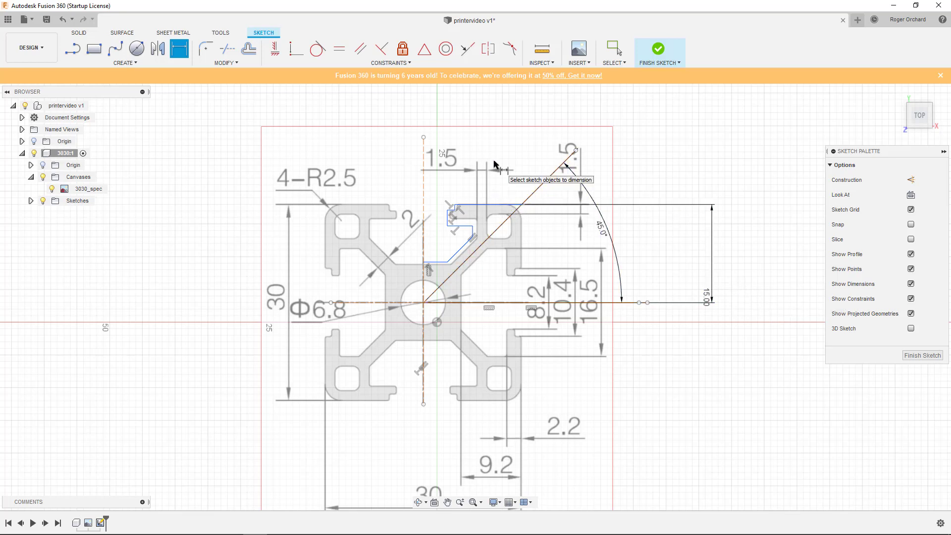
Set the slot's top edges 2.2 mm apart and the lip corner 1.1 mm from the top line
left_click(464, 206)
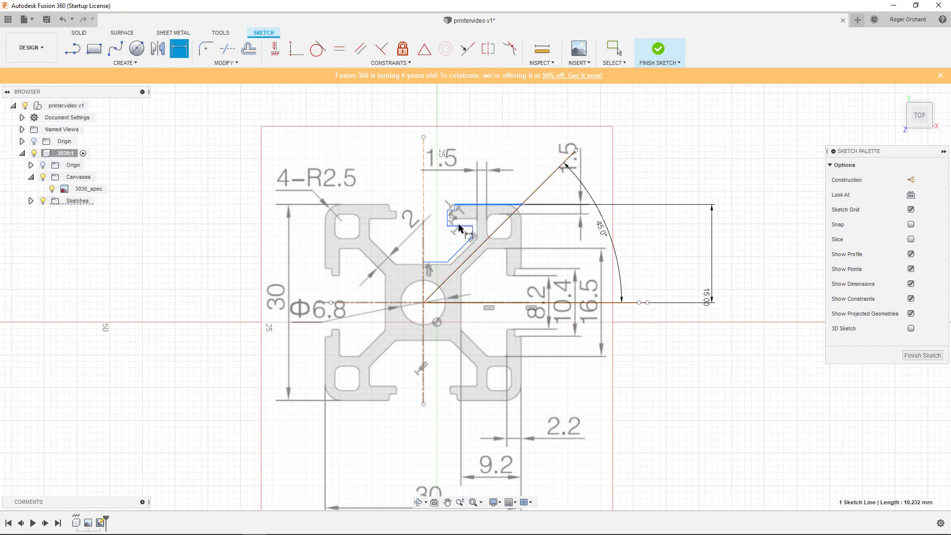
left_click(460, 226)
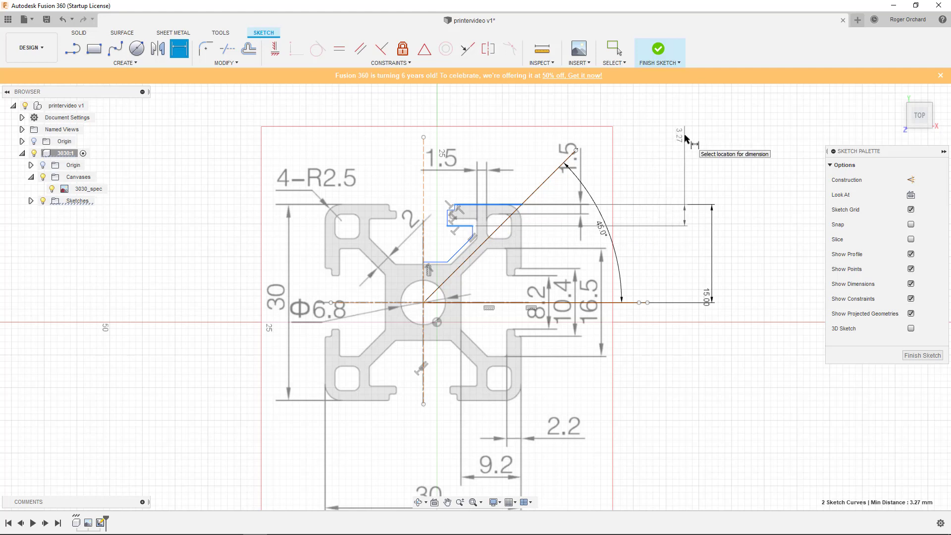
left_click(685, 136)
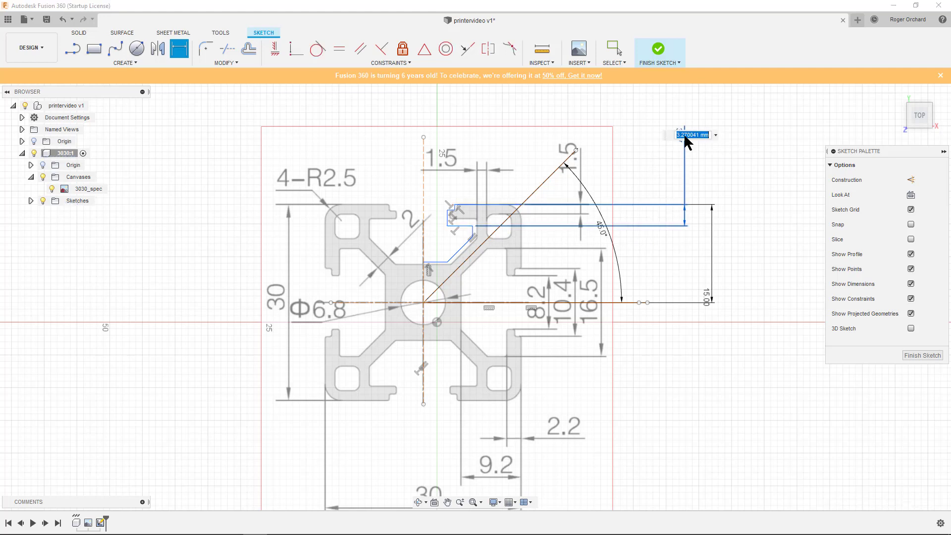
type("2")
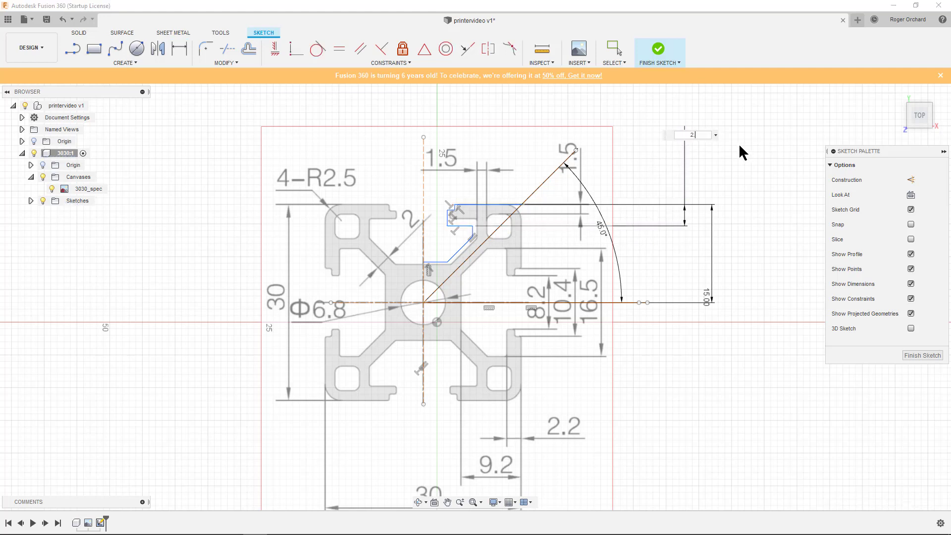
type(".2")
key("Return")
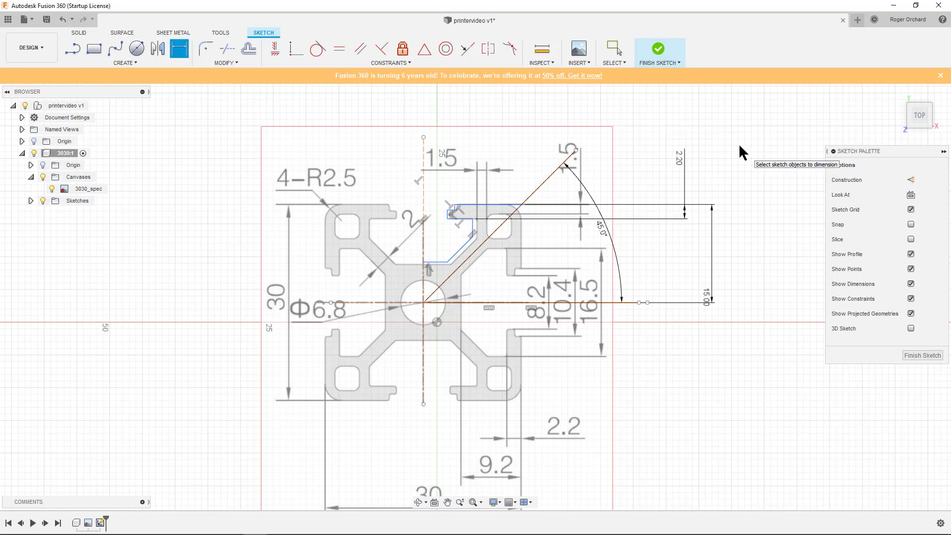
left_click(456, 207)
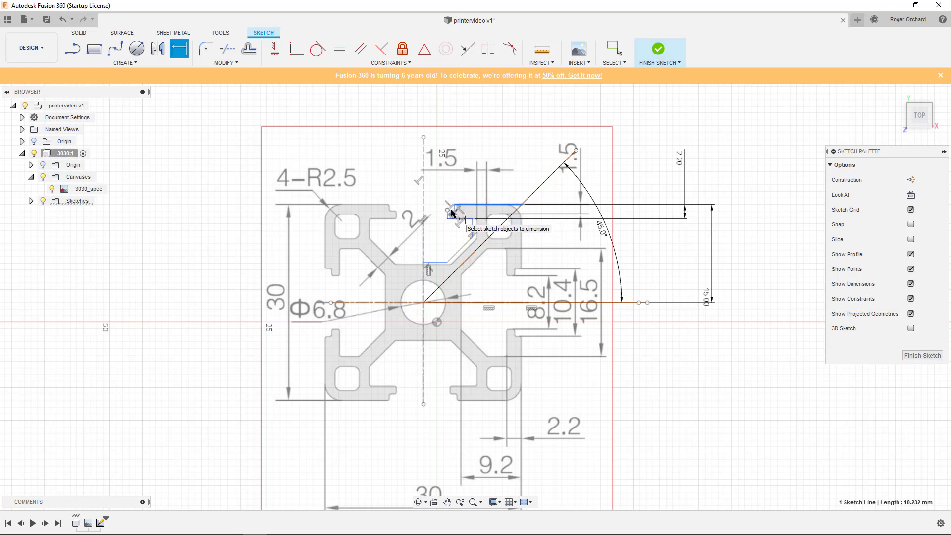
left_click(448, 211)
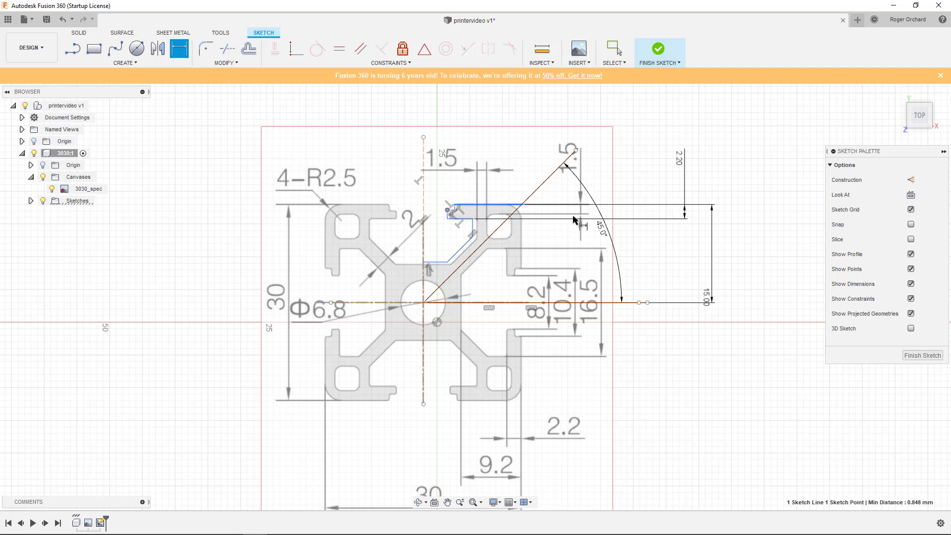
left_click(650, 112)
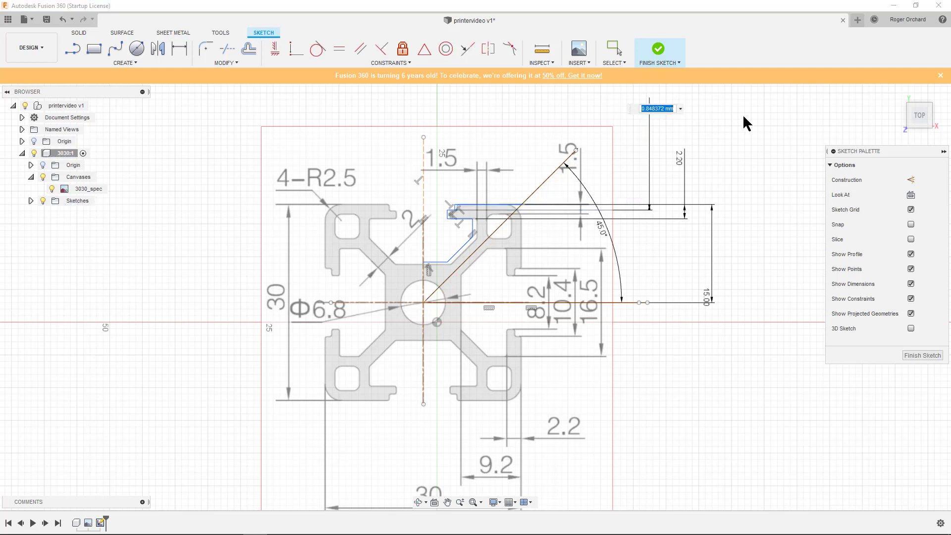
type("1.1")
key("Return")
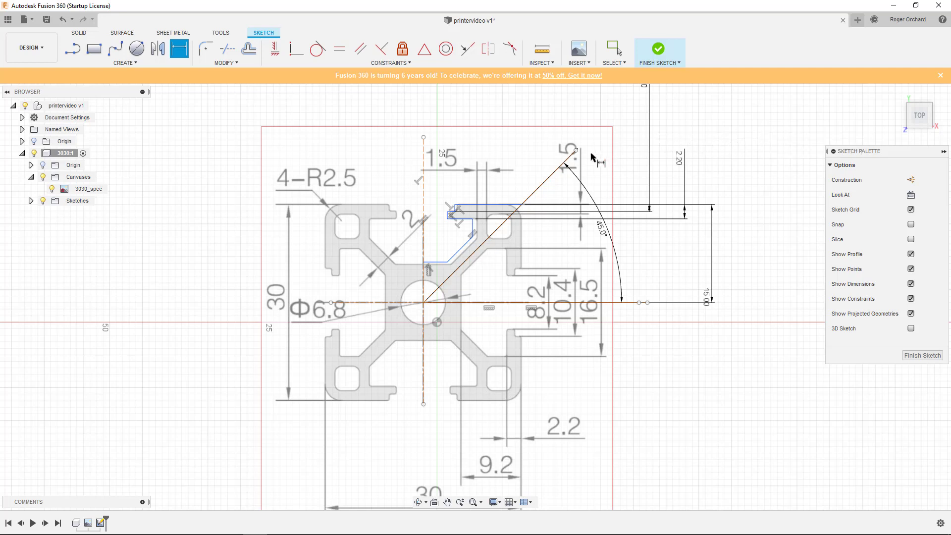
Dimension the slot depth between the two horizontal lines as 9.2 mm
left_click(471, 205)
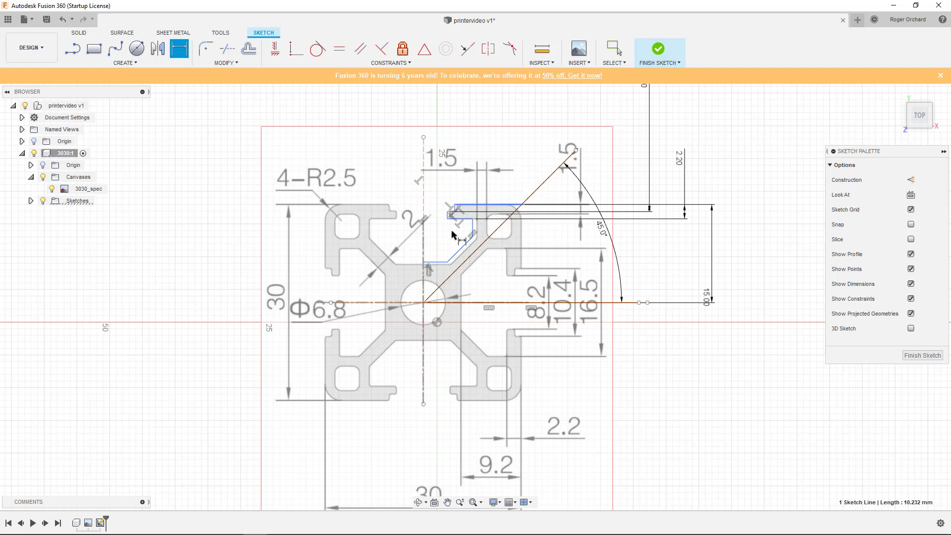
left_click(437, 262)
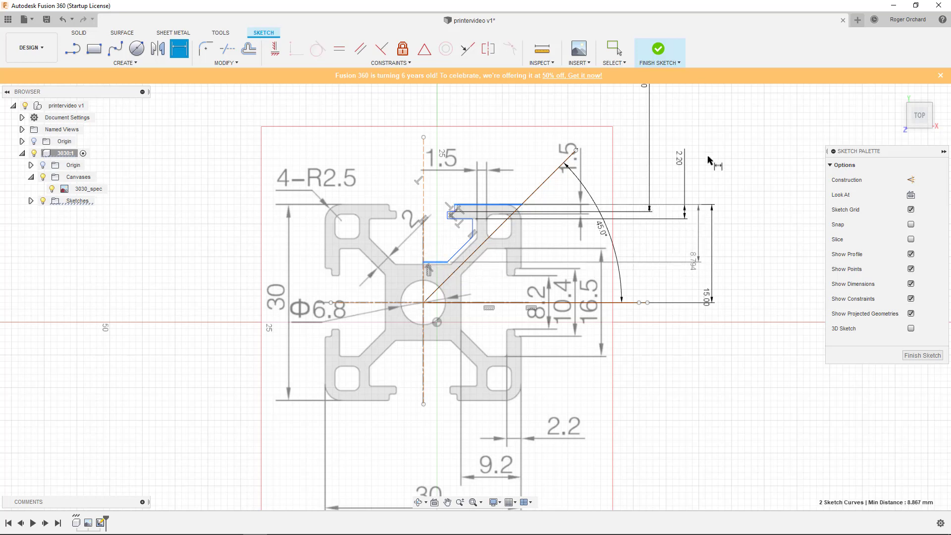
left_click(707, 100)
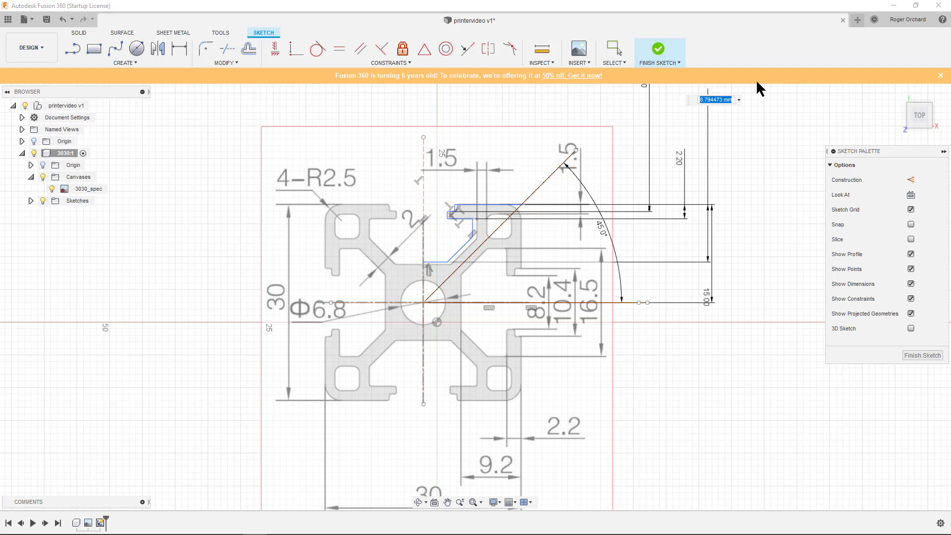
type("9.")
type("2")
key("Return")
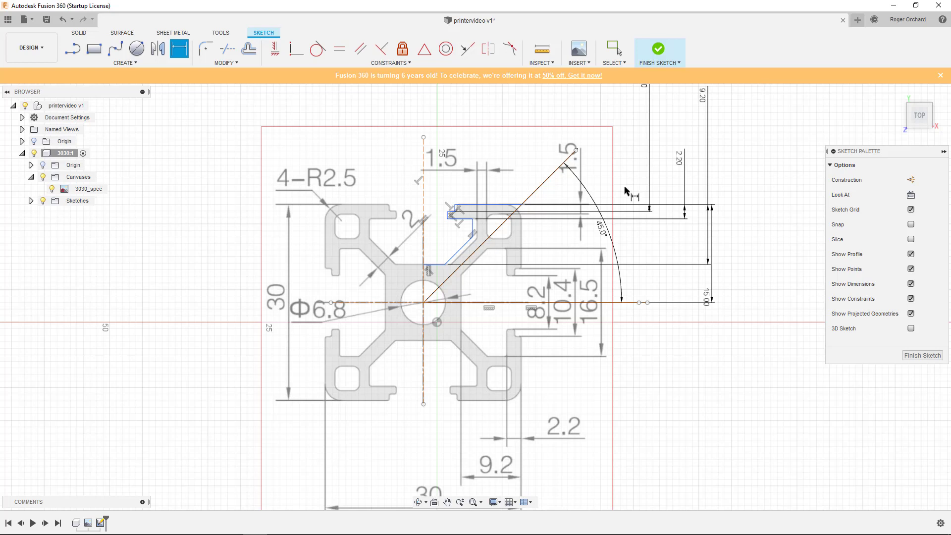
Offset the slot's angled edge 1 mm from the 45° construction line
left_click(461, 250)
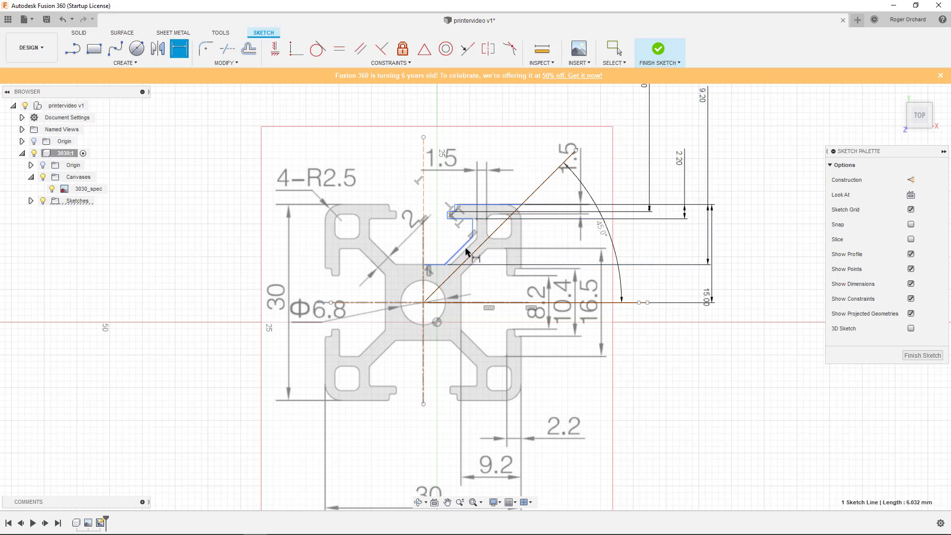
left_click(470, 256)
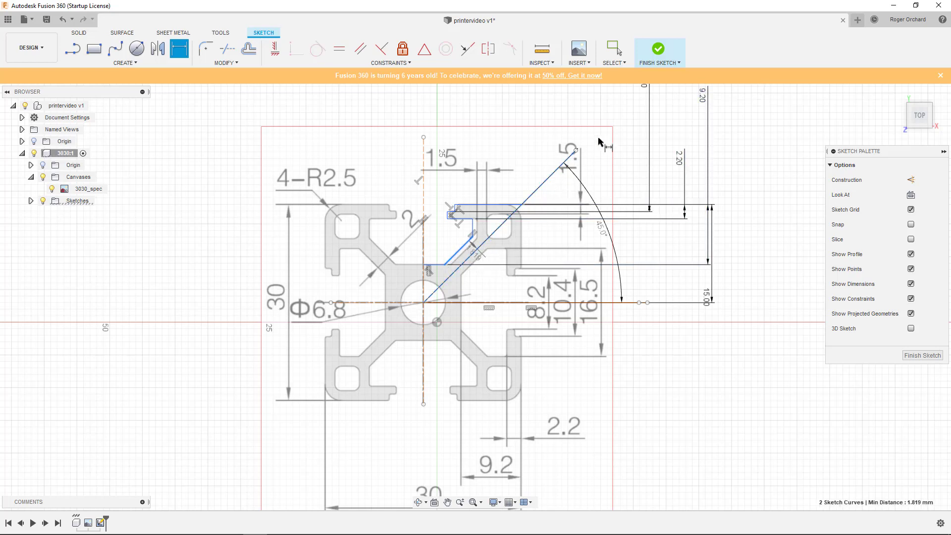
left_click(625, 117)
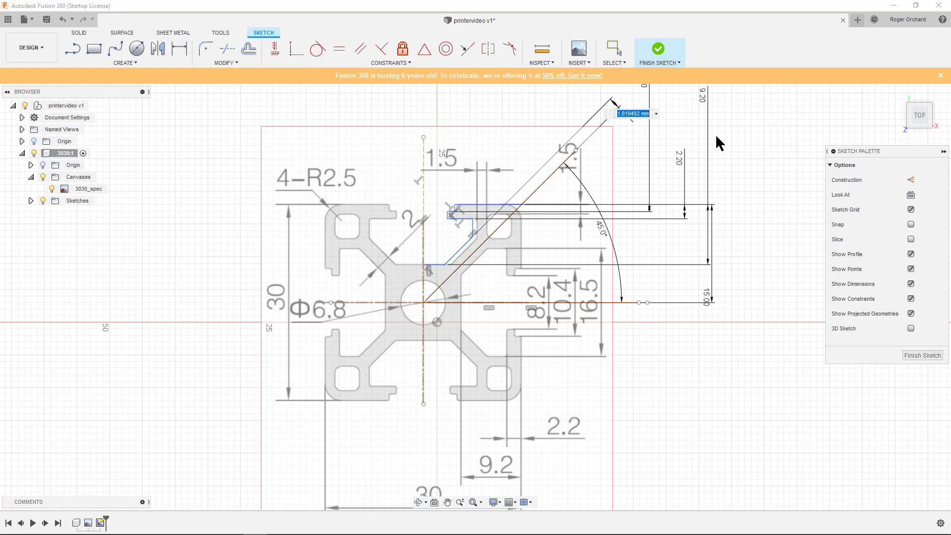
type("1")
key("Return")
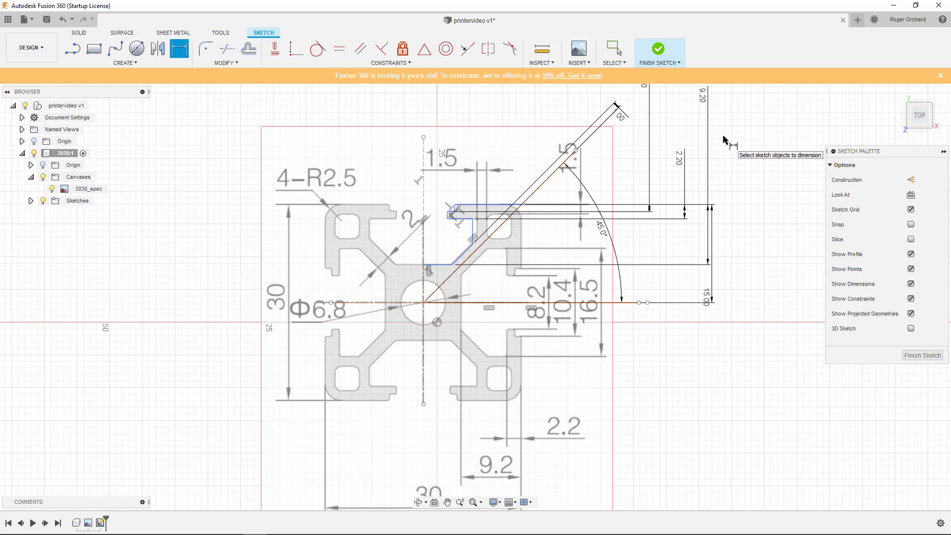
Dimension the first slot point 8.2/2 (4.10 mm) from the vertical centre line
left_click(425, 246)
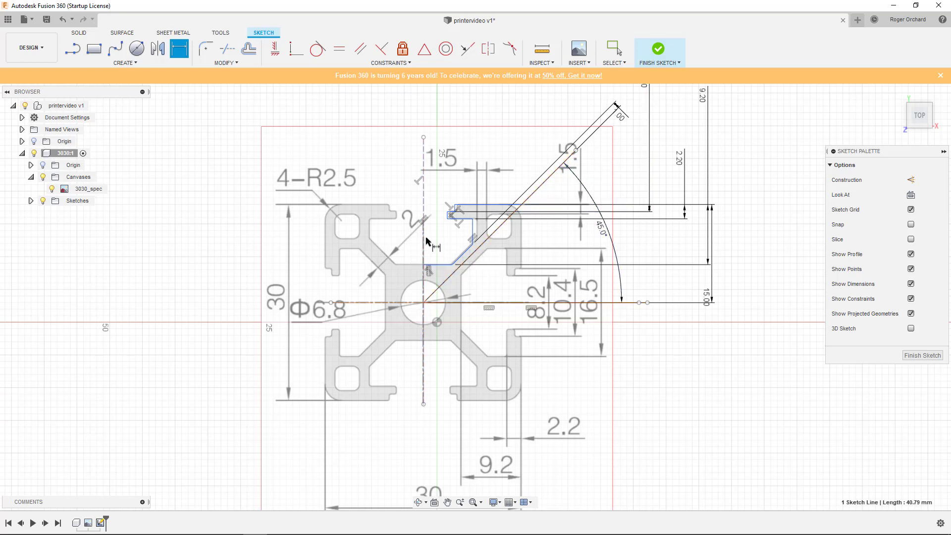
left_click(447, 218)
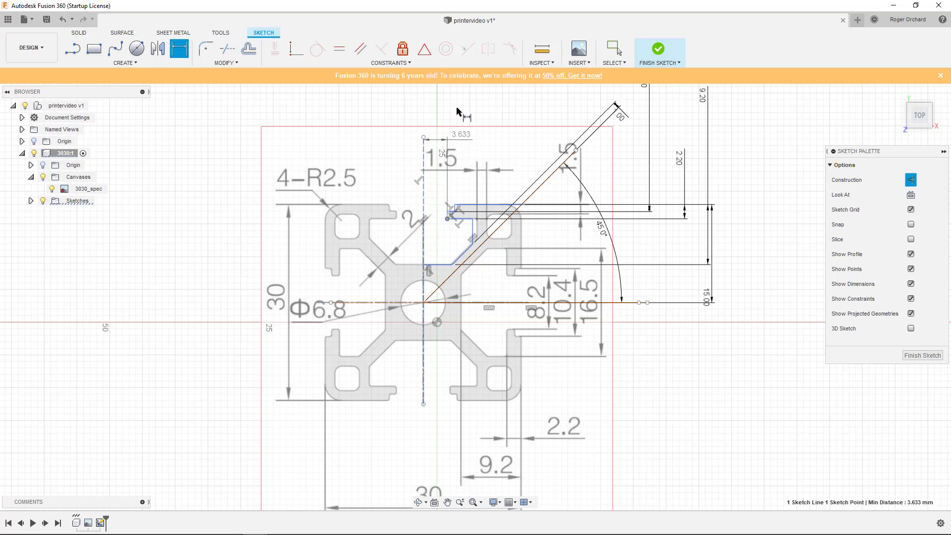
left_click(495, 112)
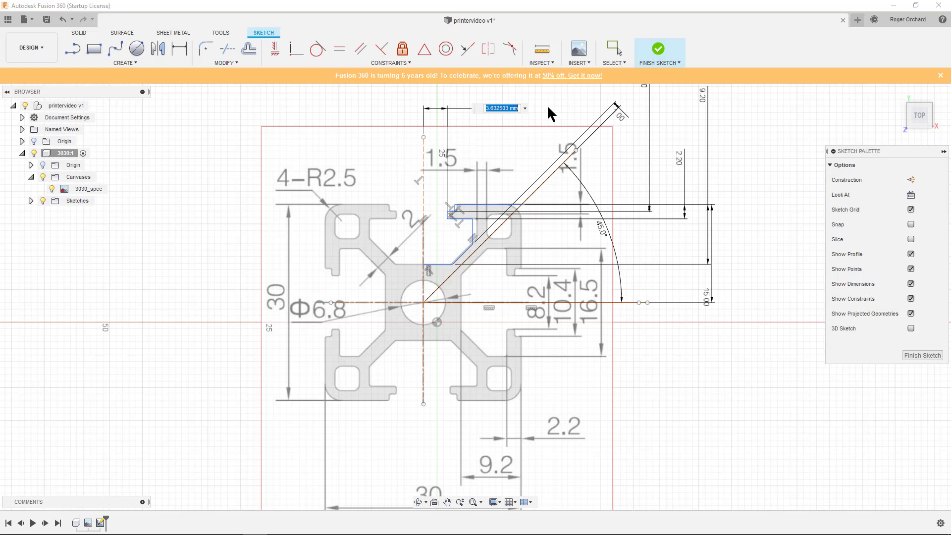
type("8.2")
type("/2")
key("Return")
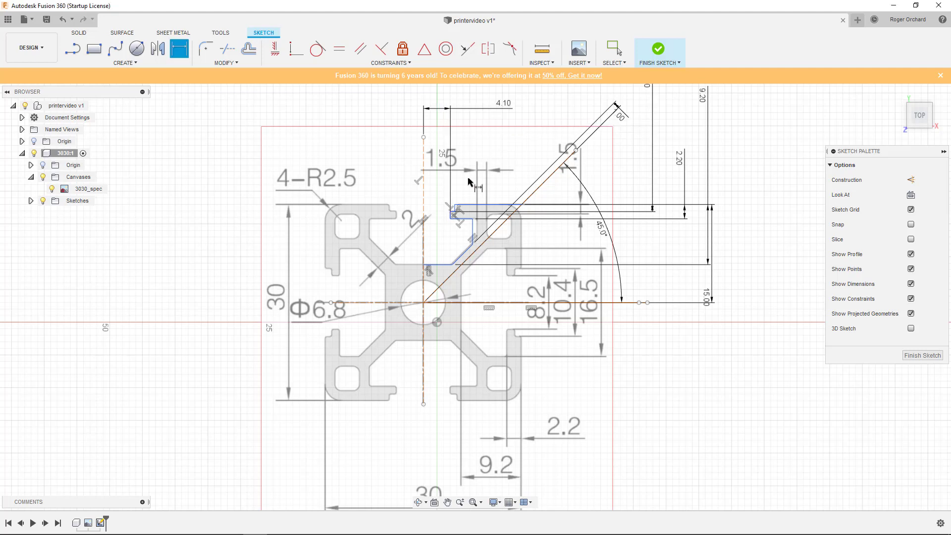
Dimension the next slot points 5.20 mm and 16.50 mm from the vertical centre line
left_click(426, 242)
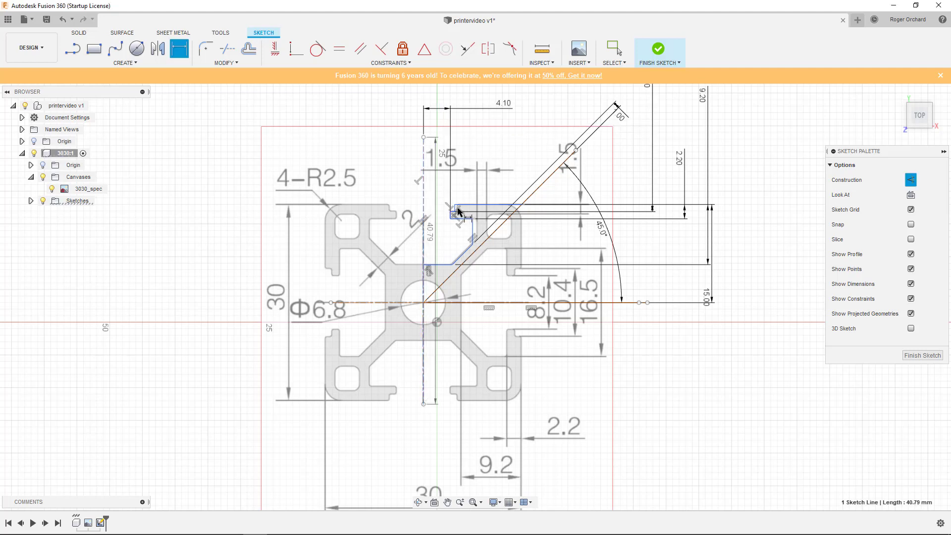
left_click(454, 211)
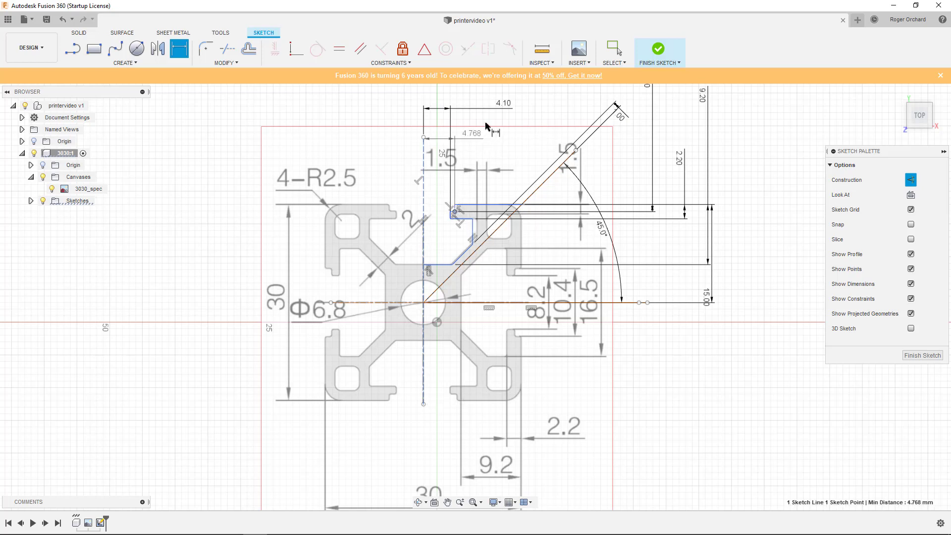
left_click(527, 121)
type("10.4/2")
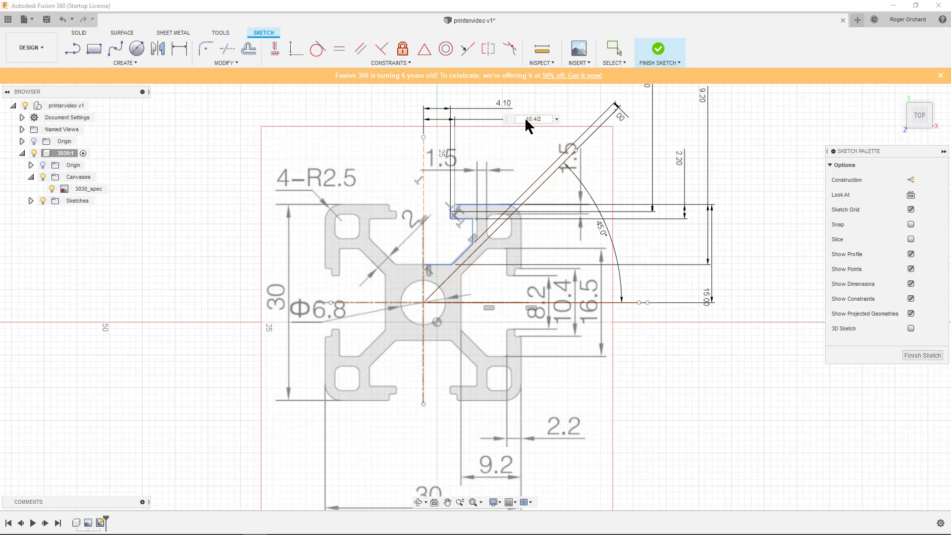
key("Return")
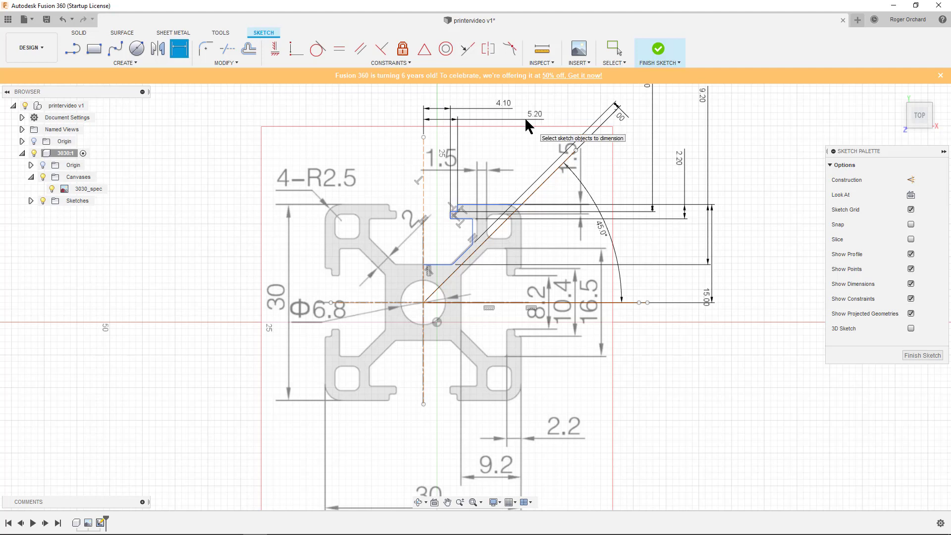
left_click(423, 249)
left_click(472, 229)
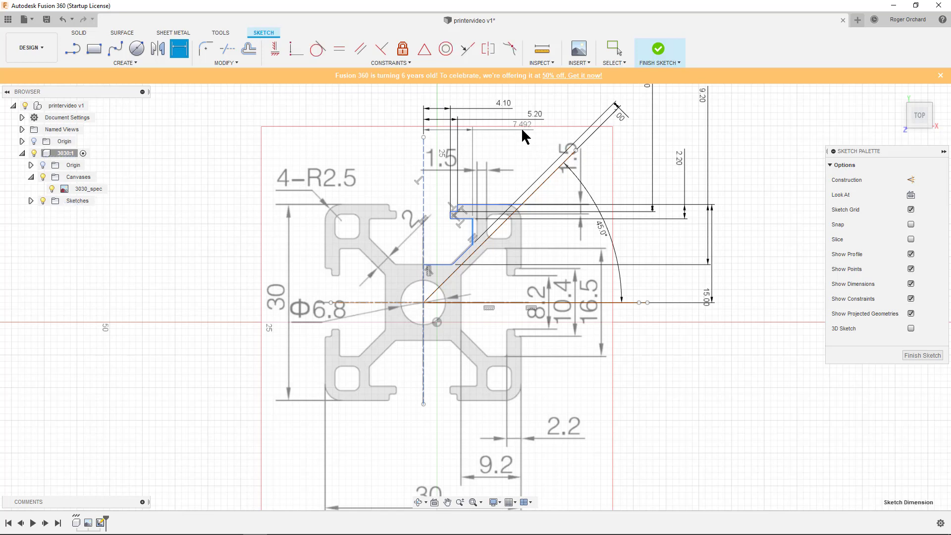
left_click(524, 135)
type("16.5")
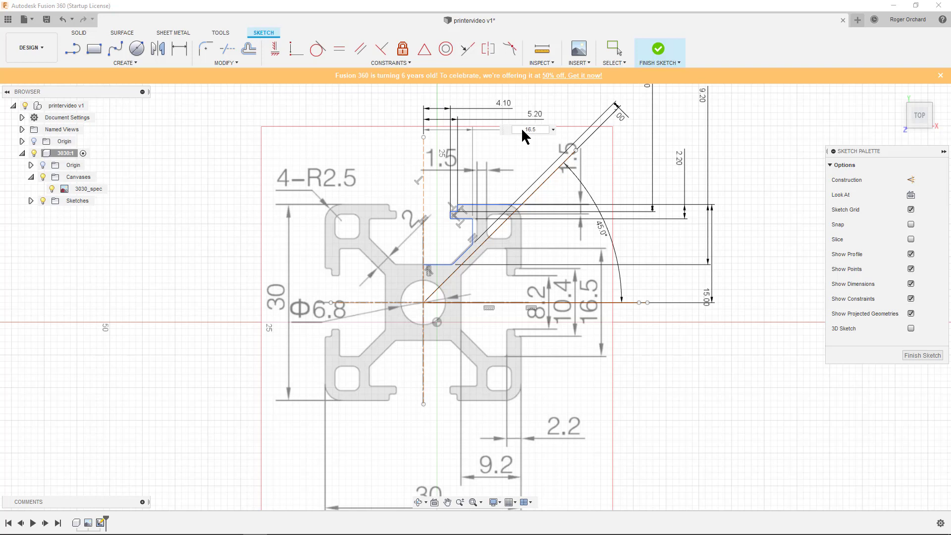
key("Return")
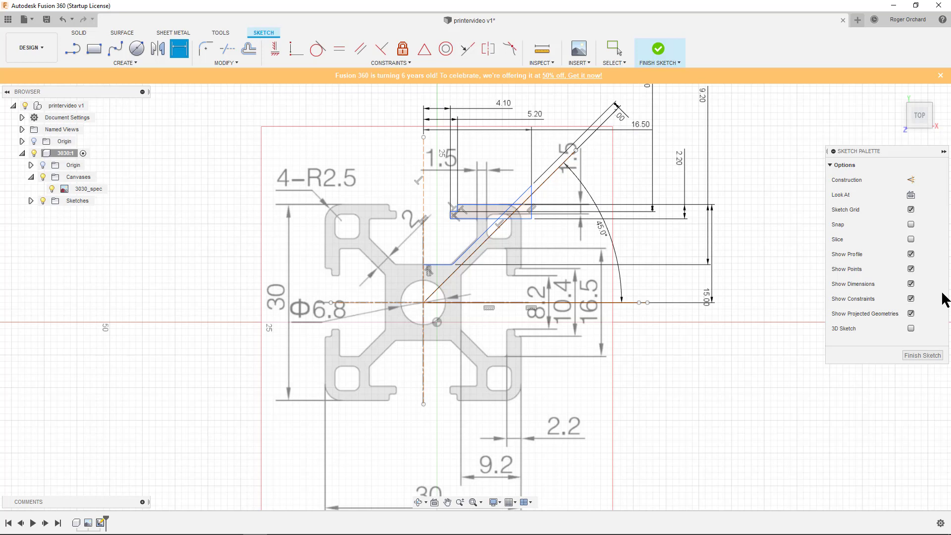
Change the 16.50 mm dimension to 16.5/2 (8.25 mm), then hide sketch dimensions
left_click(911, 283)
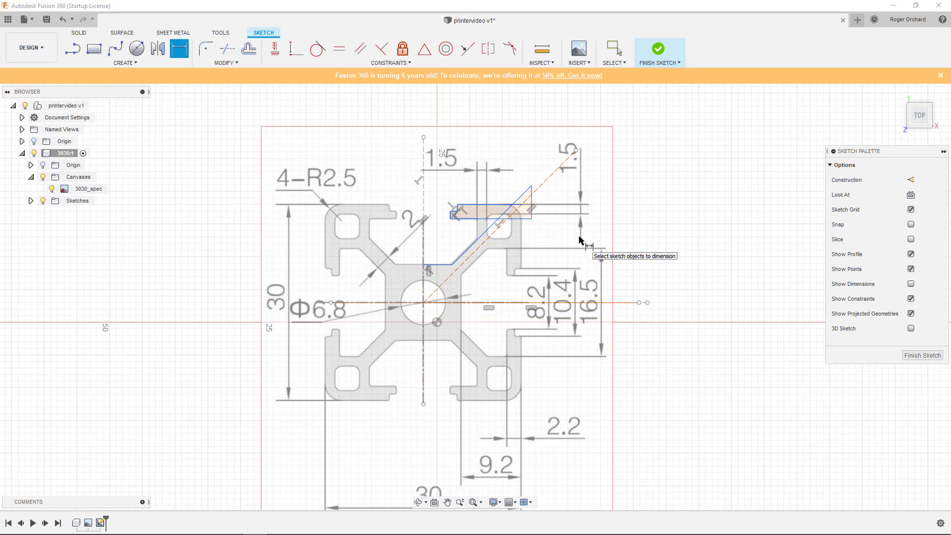
left_click(910, 284)
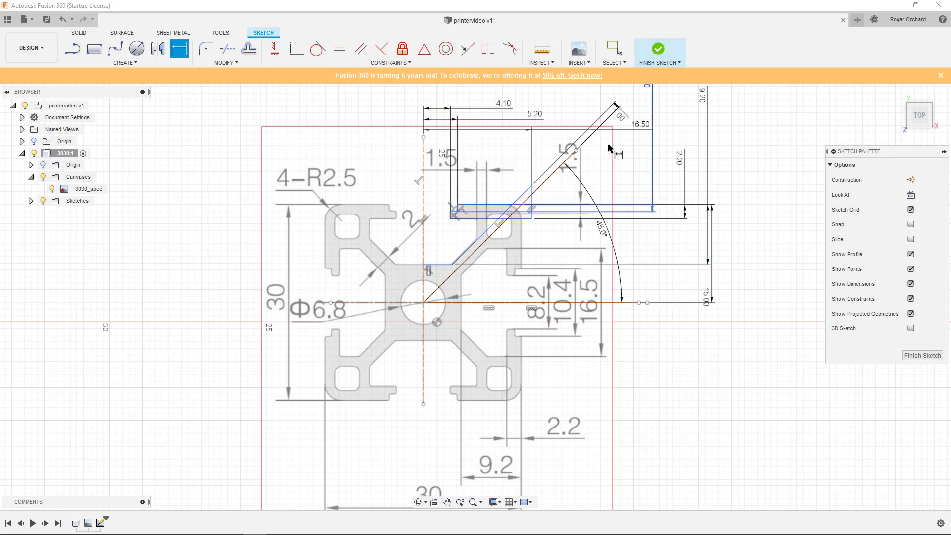
double_click(641, 126)
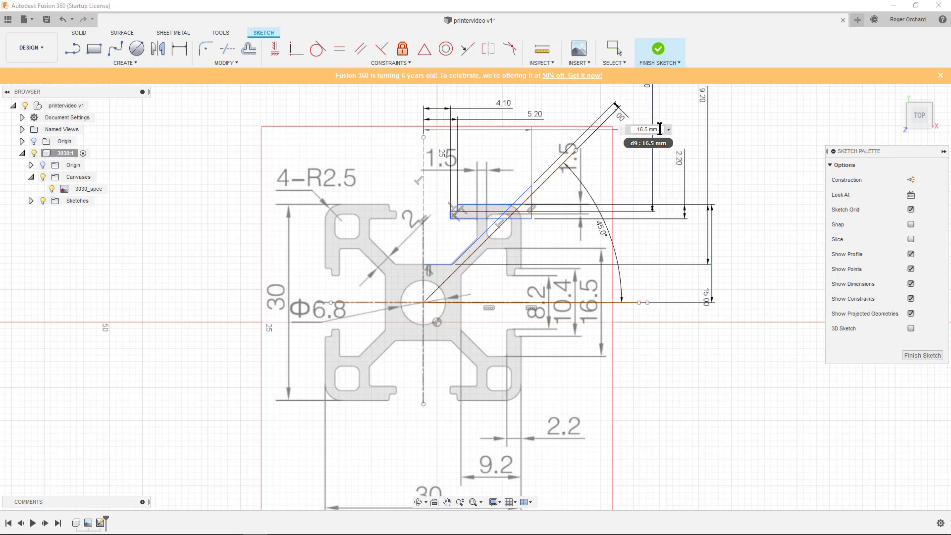
type("16.")
type("5")
type("/2")
key("Return")
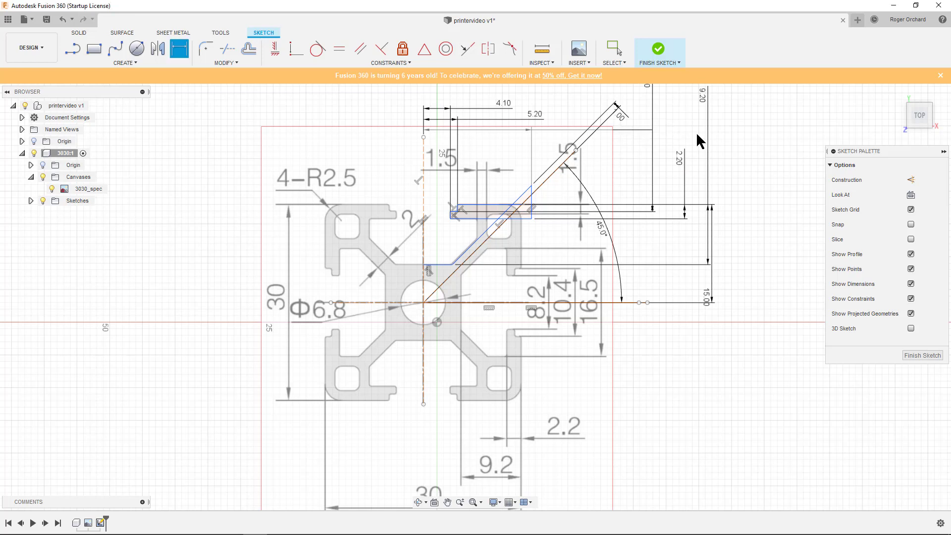
left_click(910, 284)
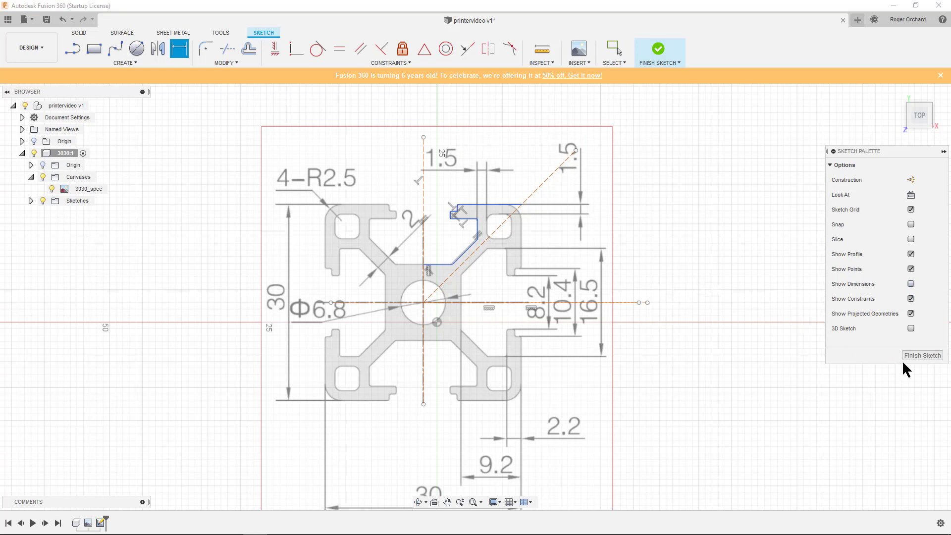
Finish the sketch, save printervideo as version v2, and collapse the Canvases folder
left_click(937, 357)
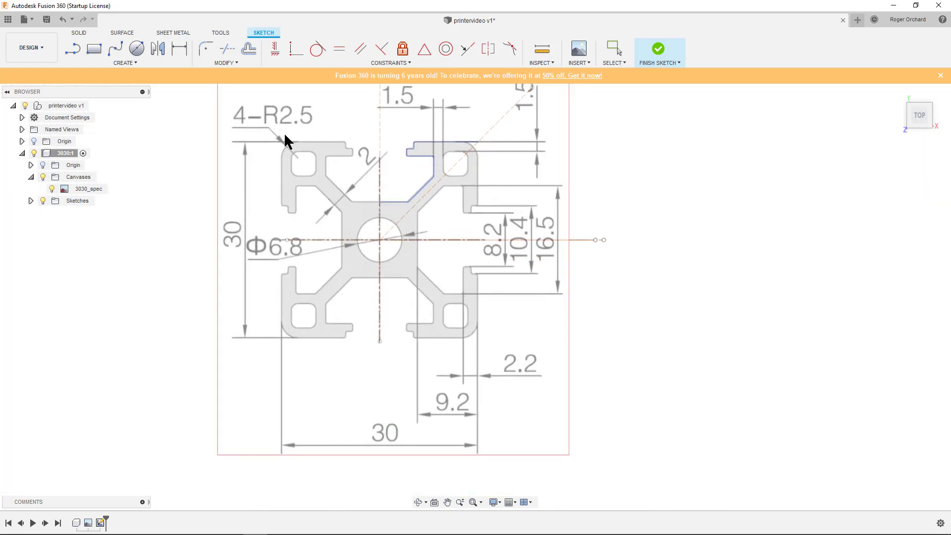
left_click(49, 20)
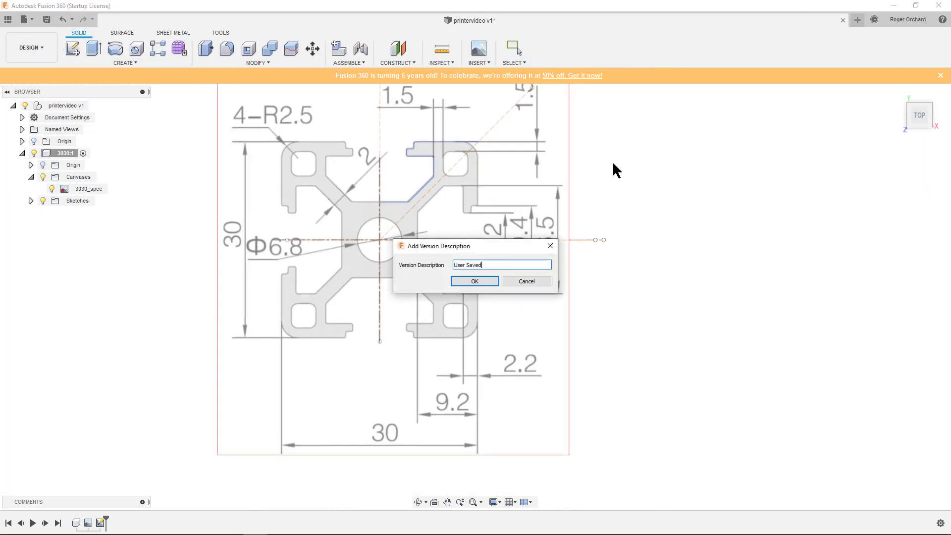
left_click(471, 280)
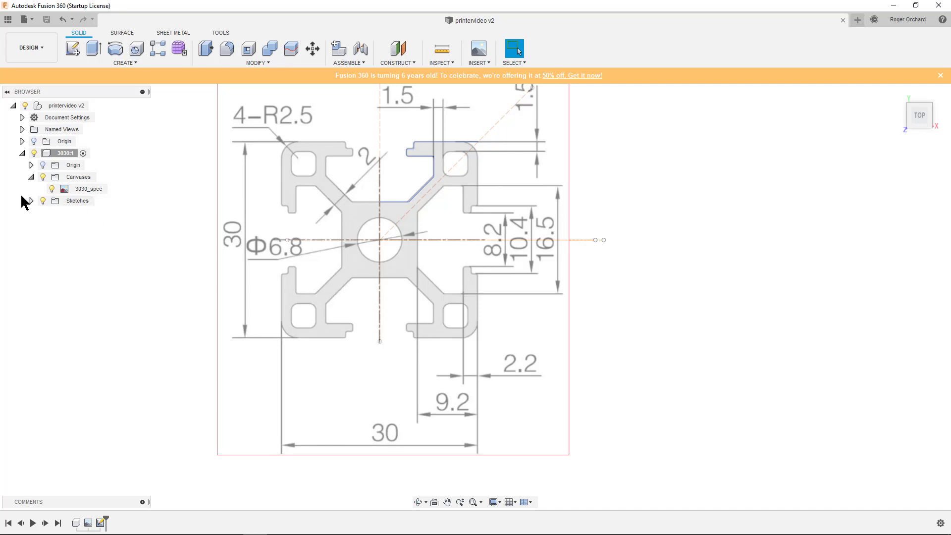
left_click(30, 176)
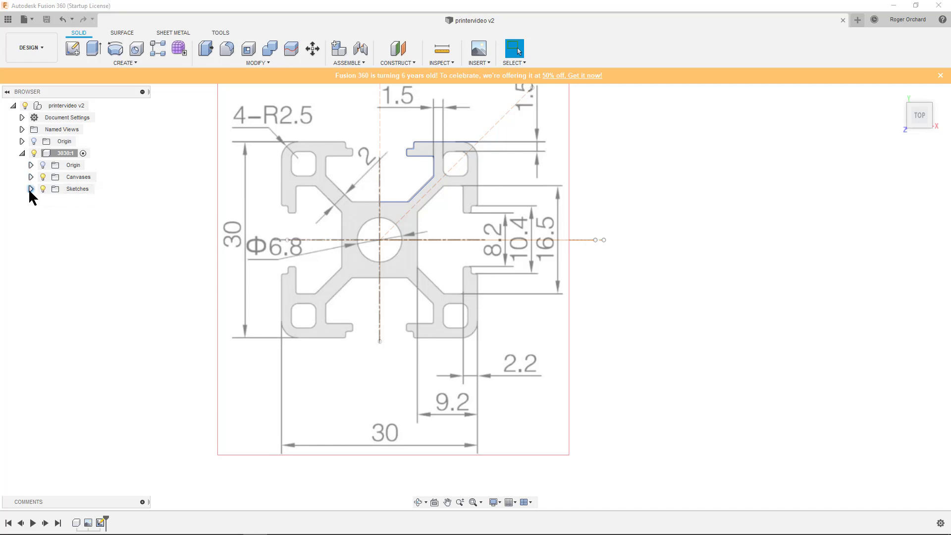
left_click(30, 189)
Reopen Sketch1 and select the top, diagonal, lower and notch slot lines for mirroring
right_click(78, 200)
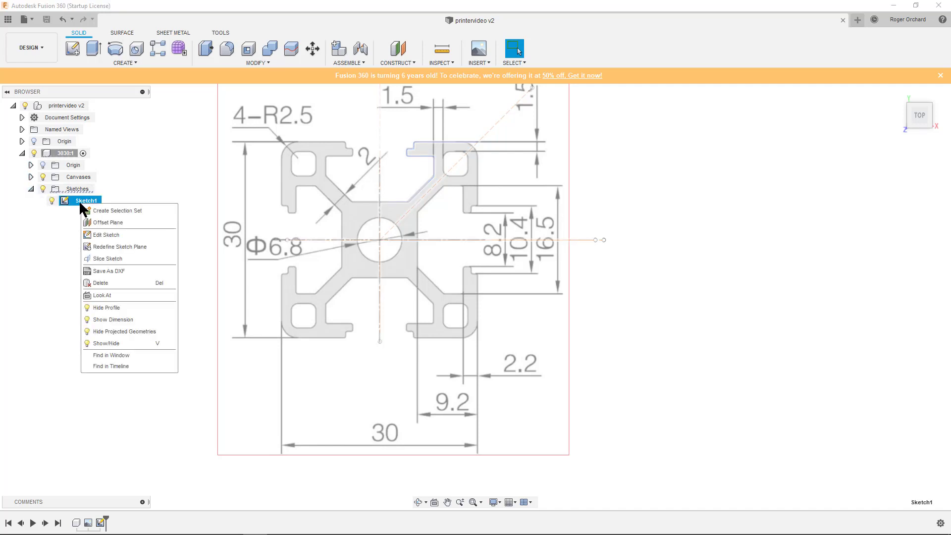
left_click(100, 231)
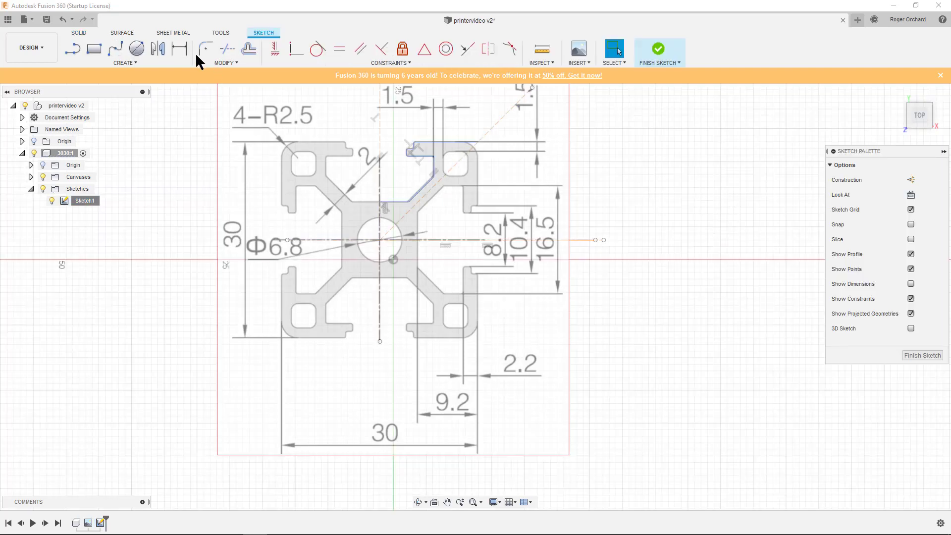
left_click(157, 49)
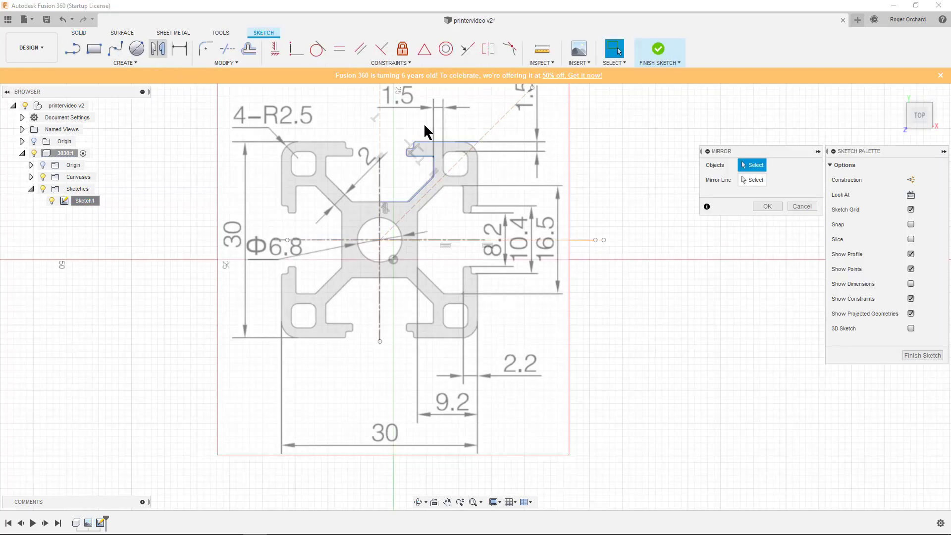
left_click(445, 142)
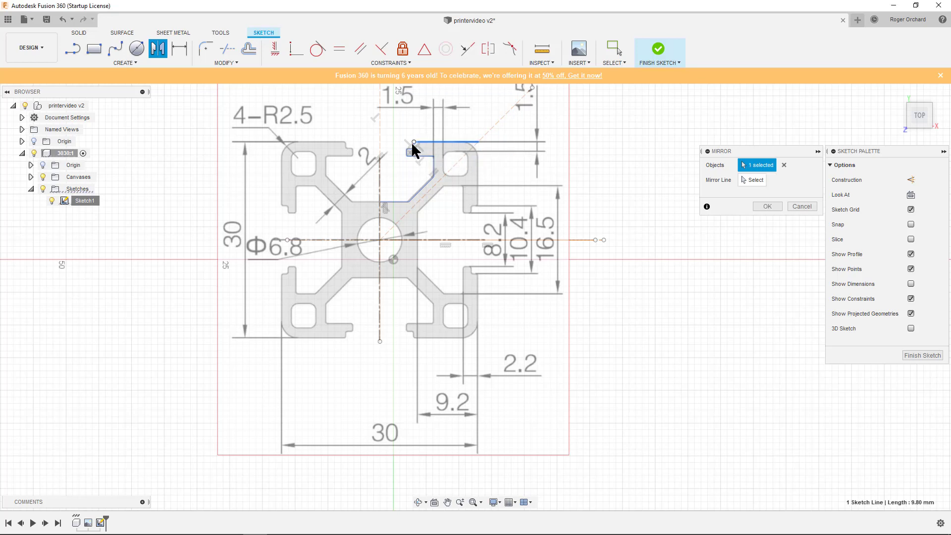
left_click(395, 203)
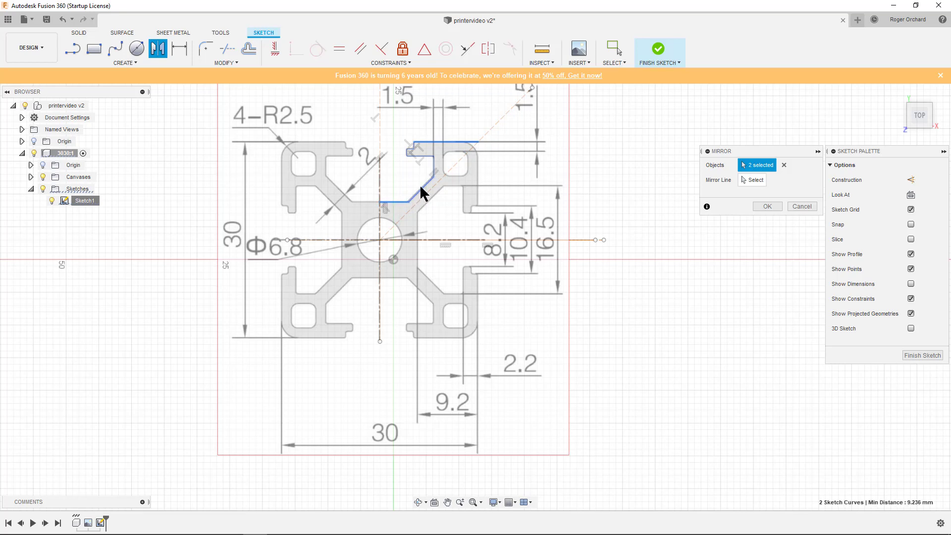
left_click(420, 185)
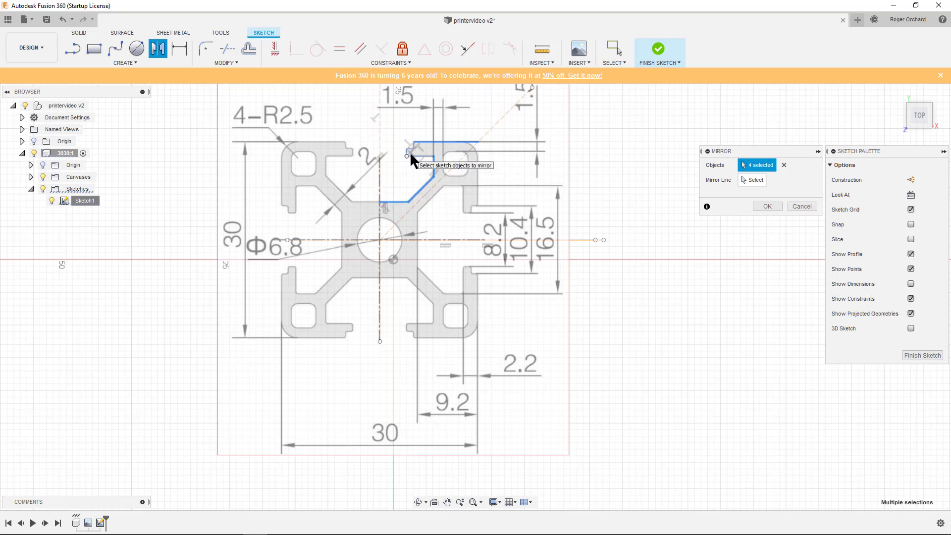
left_click(417, 155)
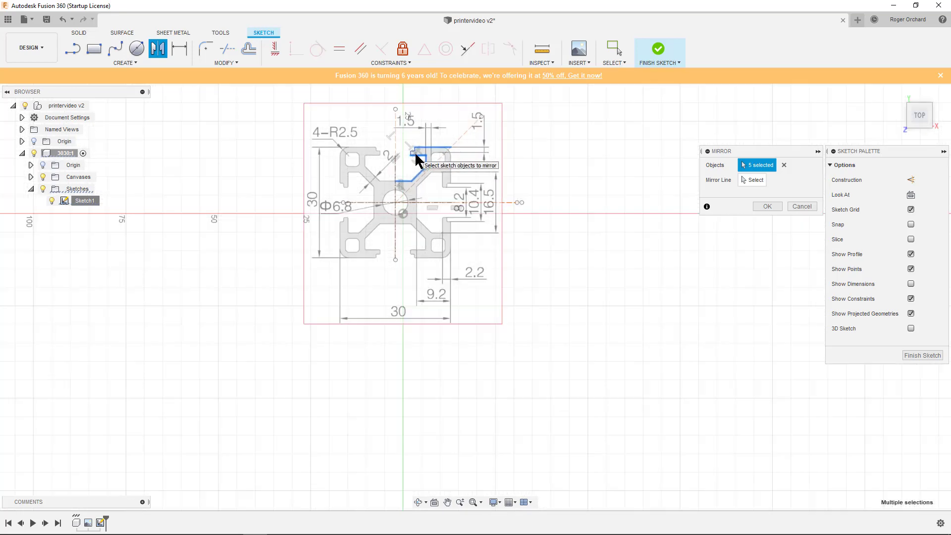
Add the remaining notch segments and mirror them across the diagonal construction line
scroll(416, 160, "up", 1)
scroll(416, 160, "up", 1)
scroll(411, 159, "up", 2)
scroll(407, 156, "up", 1)
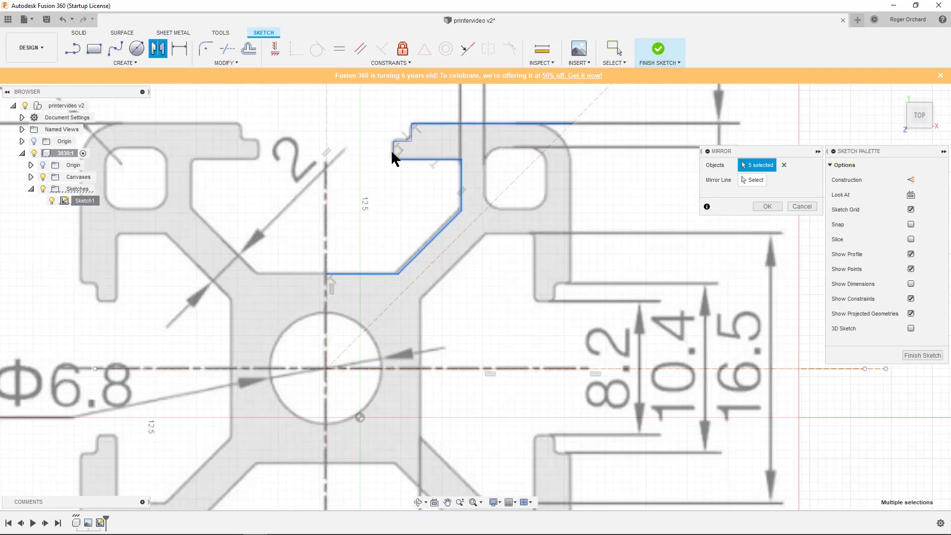
left_click(404, 142)
left_click(410, 137)
left_click(753, 180)
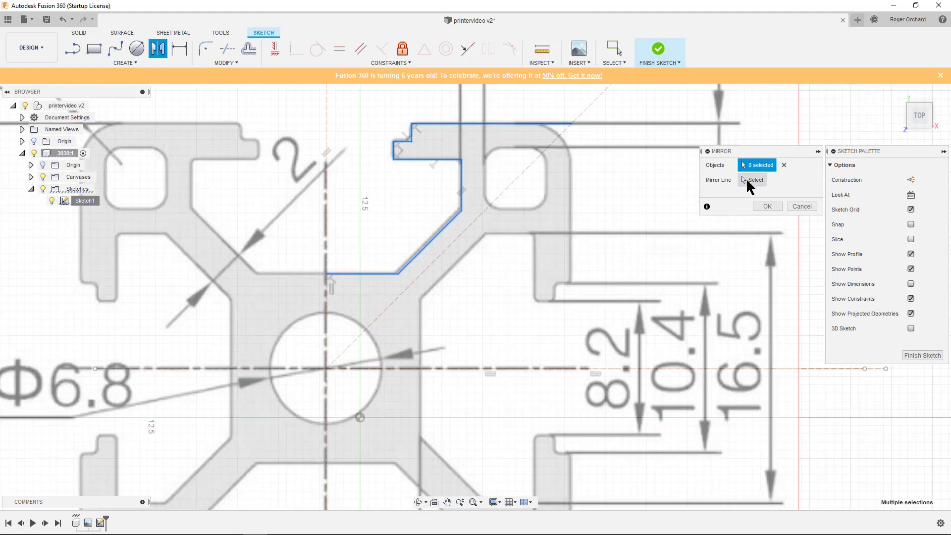
left_click(514, 178)
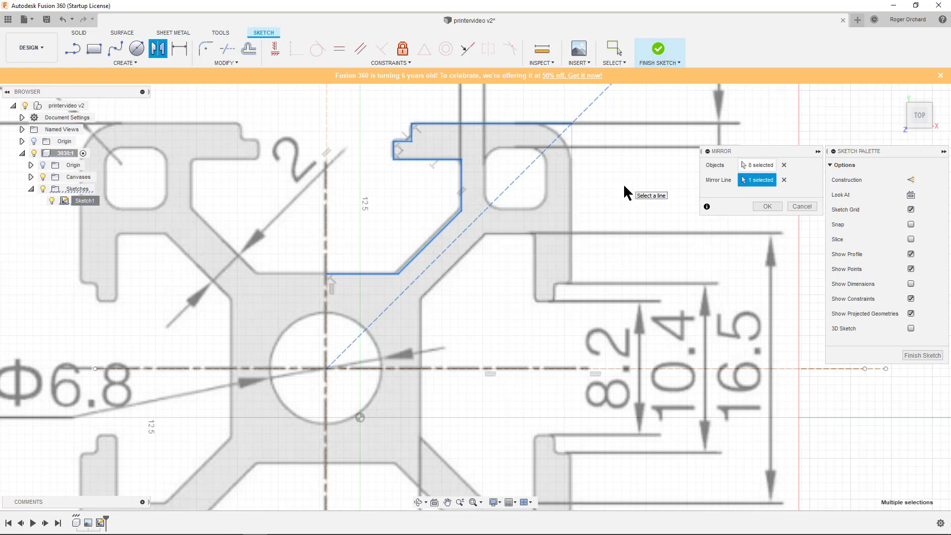
left_click(767, 207)
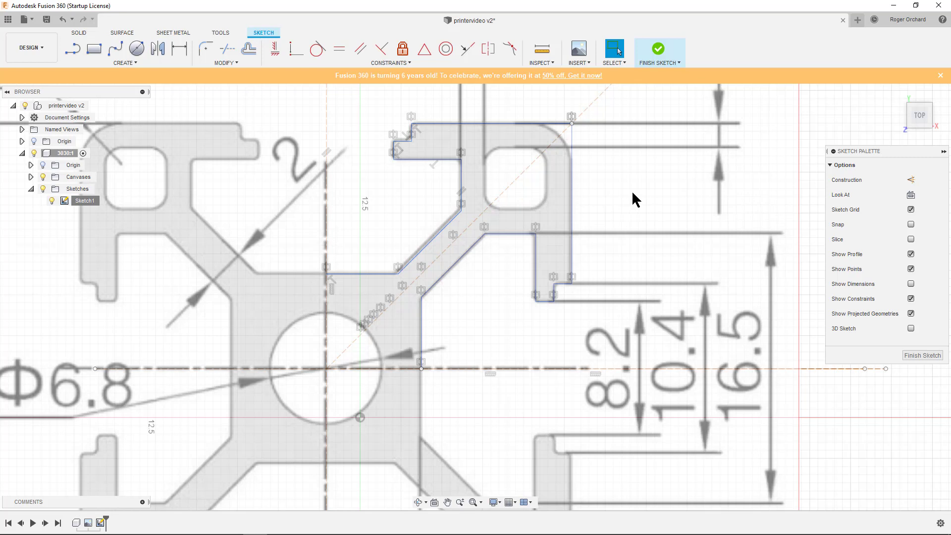
scroll(585, 197, "down", 3)
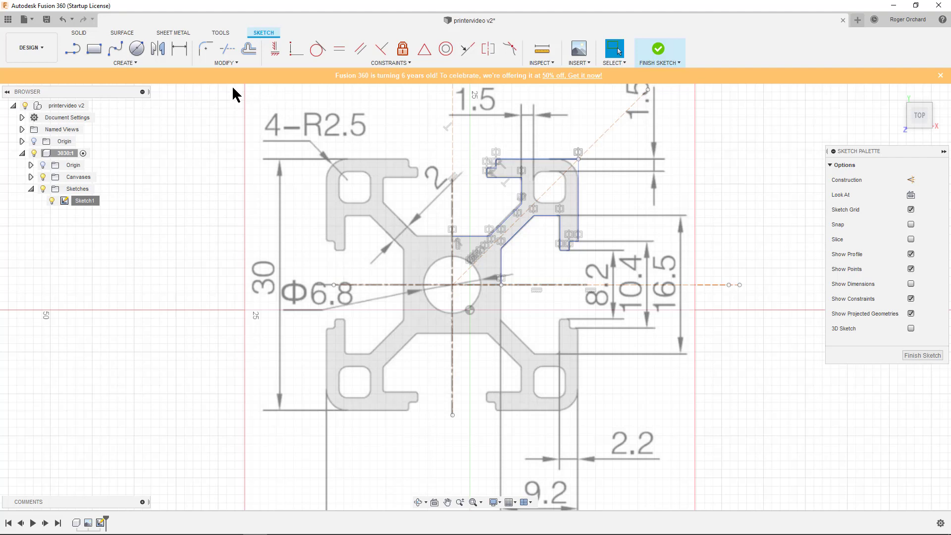
Fillet the profile's outer top-right corner with a 2 mm radius
left_click(212, 49)
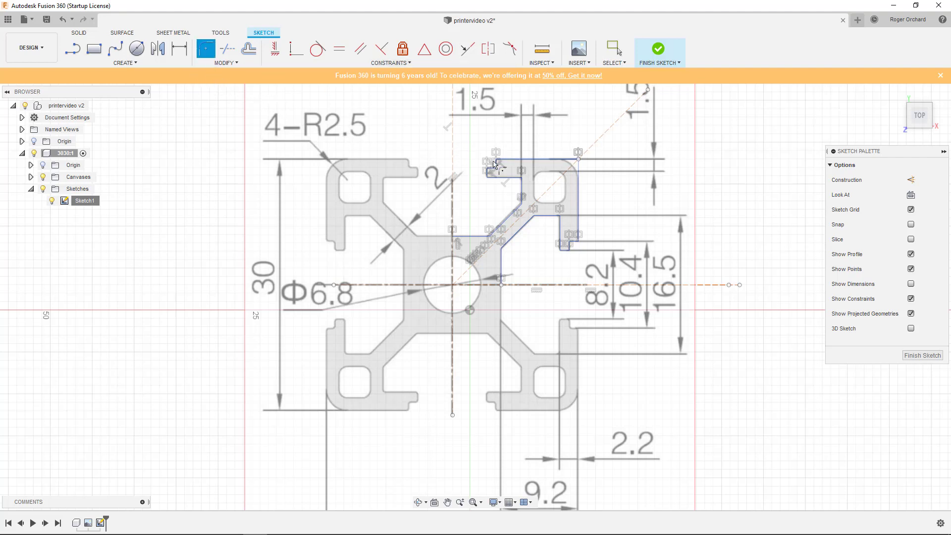
left_click(579, 160)
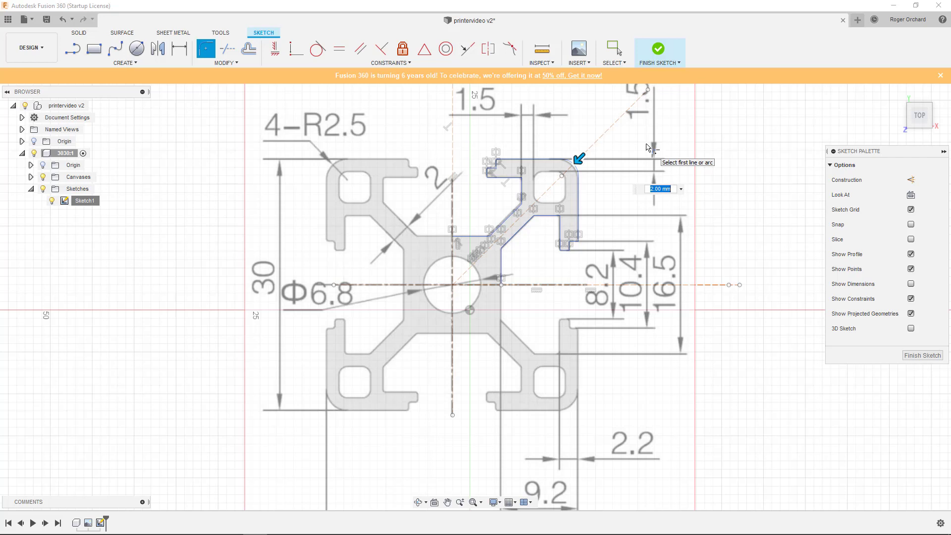
type("2.5")
key("Return")
key("Escape")
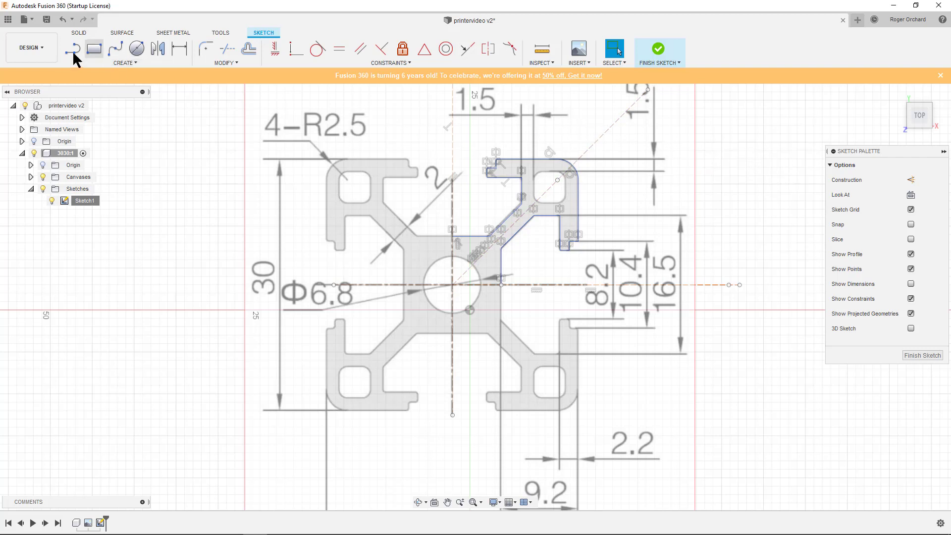
Draw a small two-point rectangle inside the top-right corner hollow
left_click(94, 48)
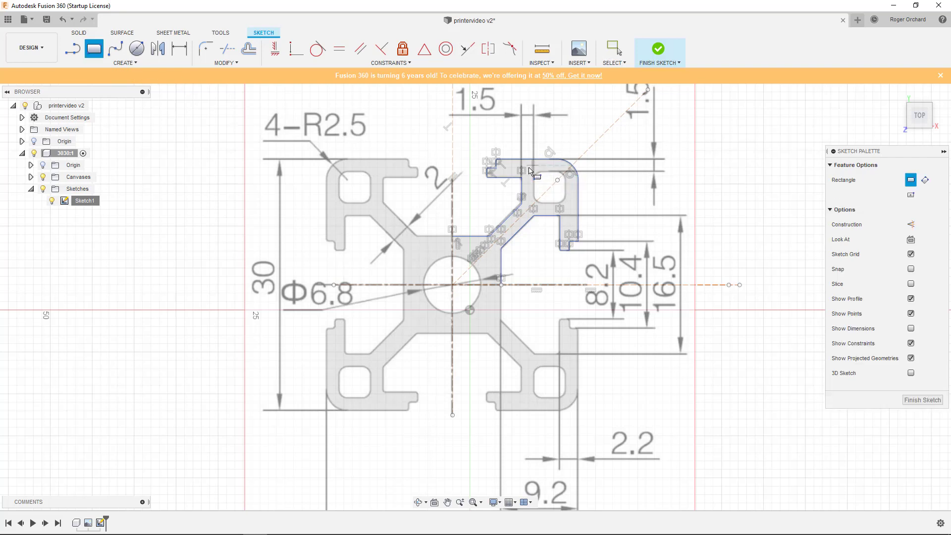
left_click(529, 169)
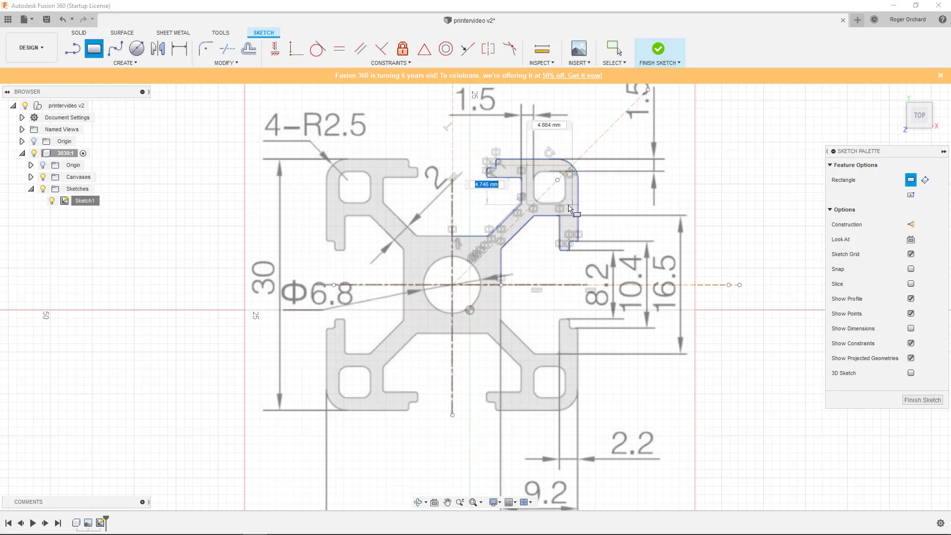
left_click(573, 204)
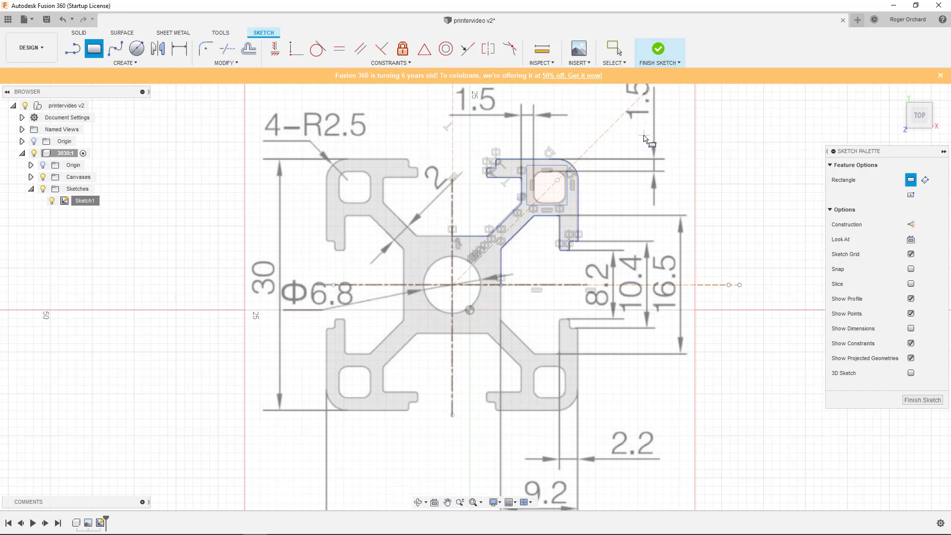
key("Escape")
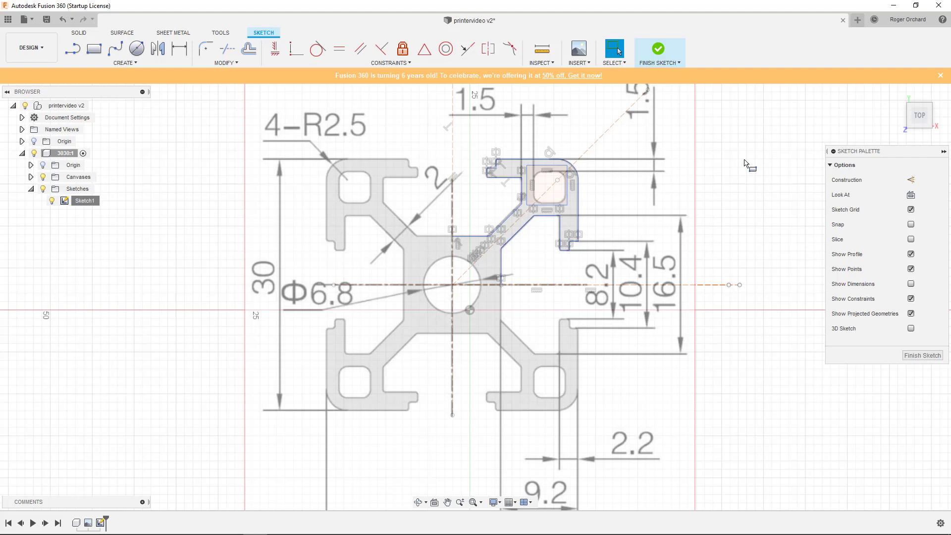
key("d")
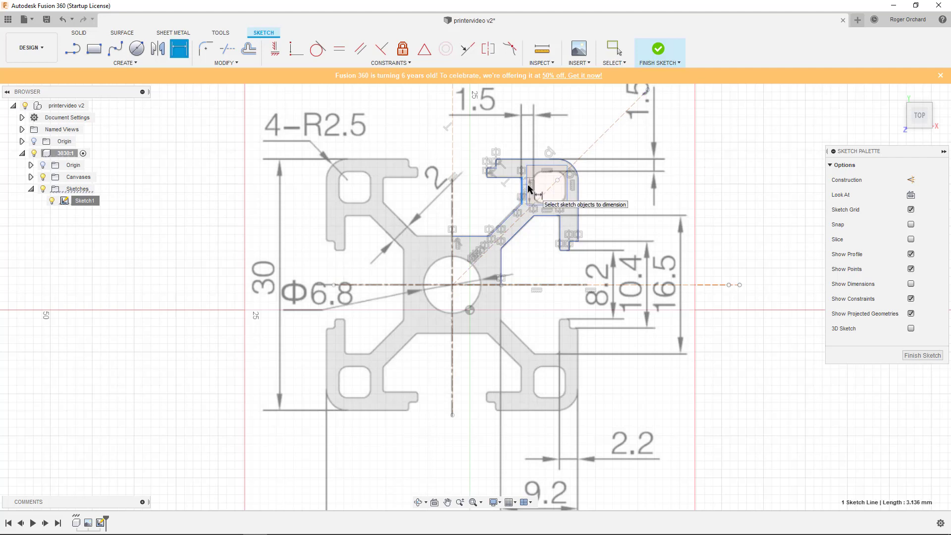
Dimension the square's side offset and bottom gap to 1.5 mm each
left_click(527, 192)
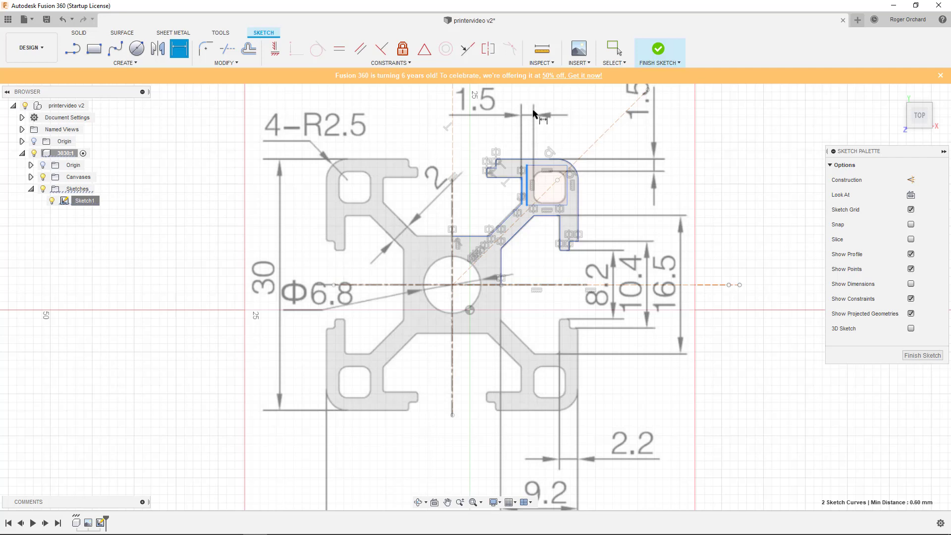
left_click(456, 113)
type("1")
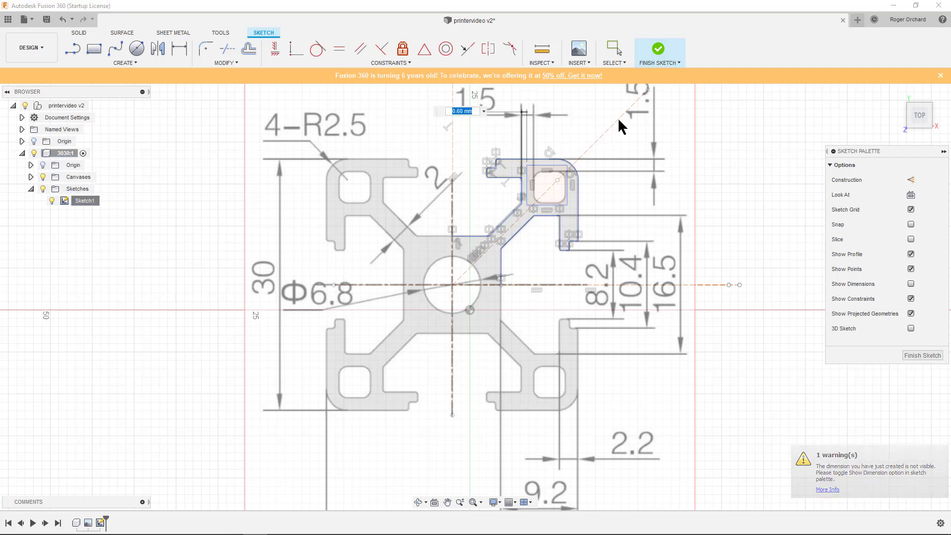
type(".5")
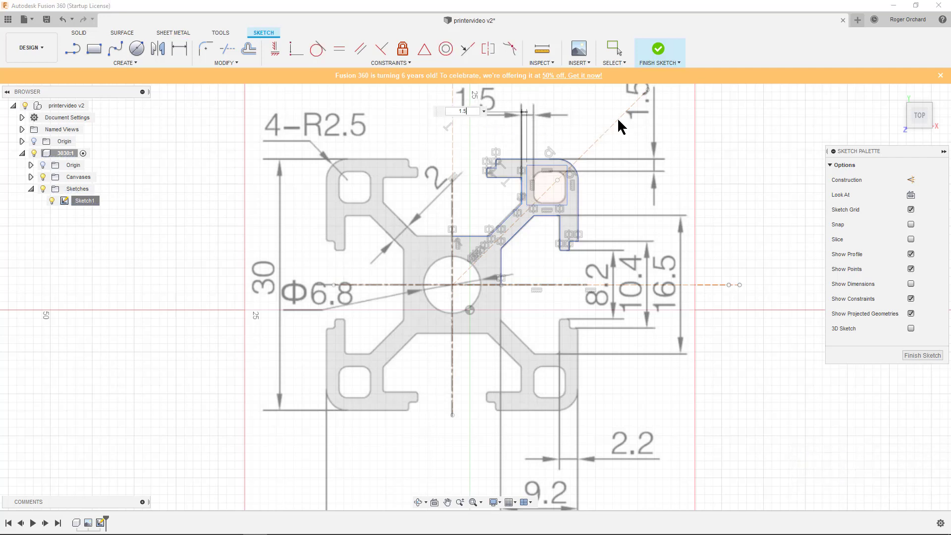
key("Return")
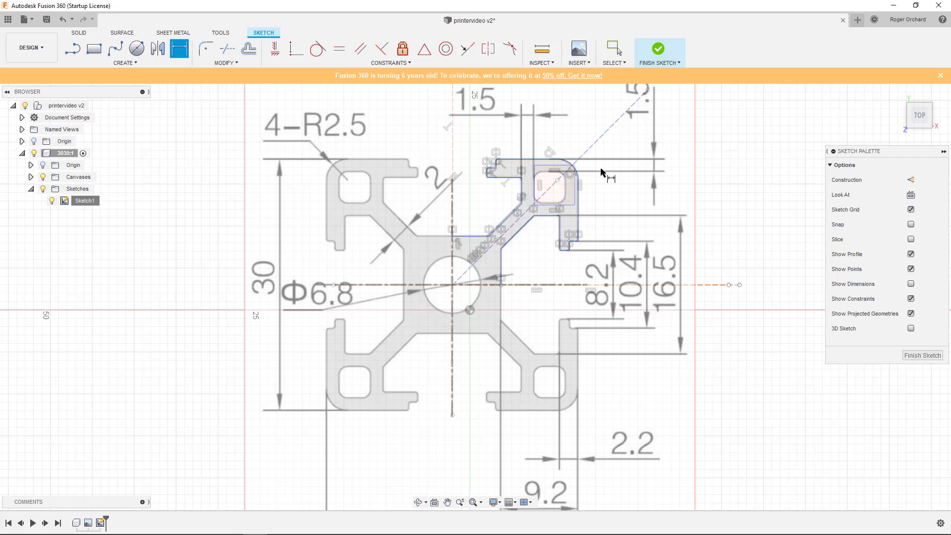
left_click(551, 205)
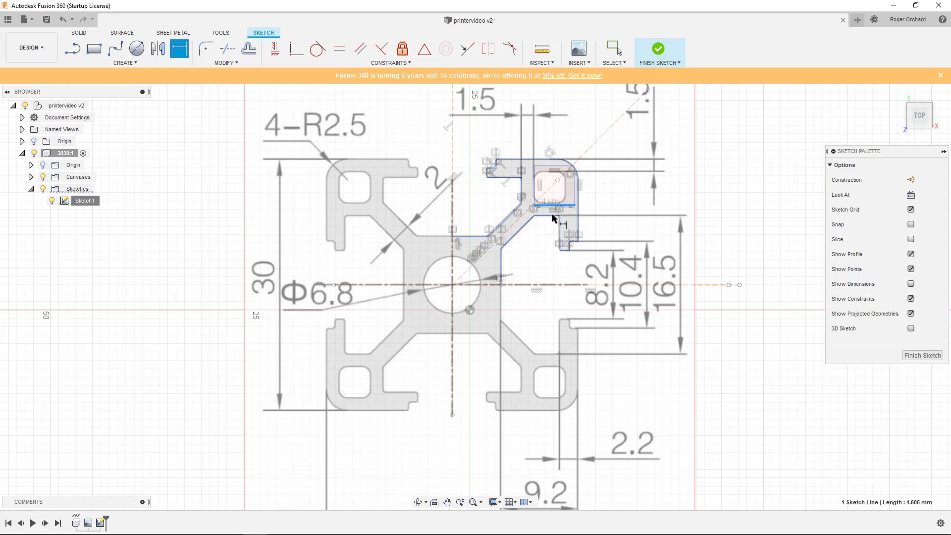
left_click(551, 215)
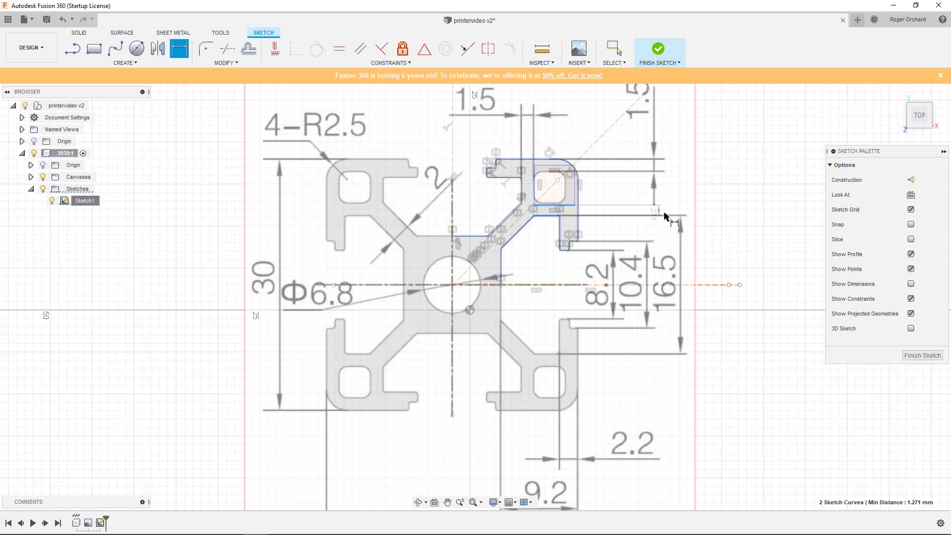
left_click(666, 228)
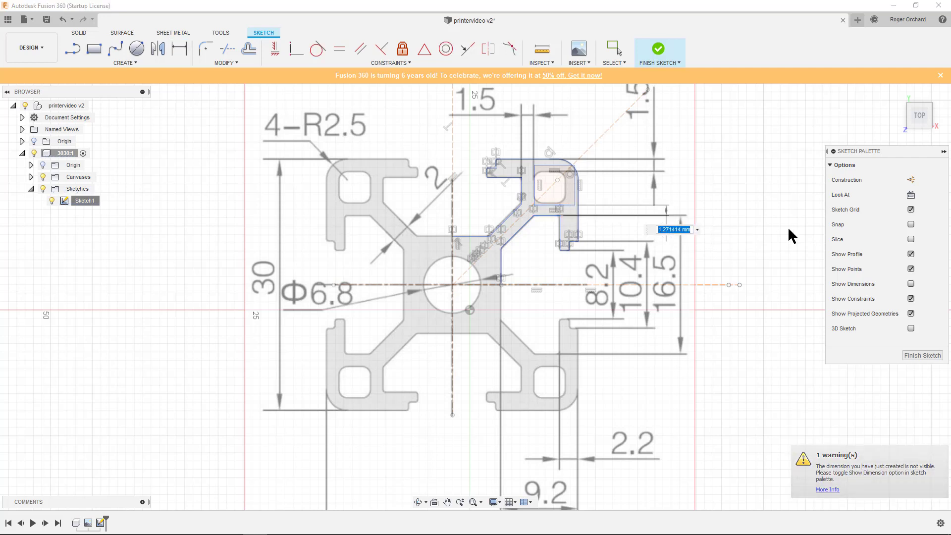
type("1.5")
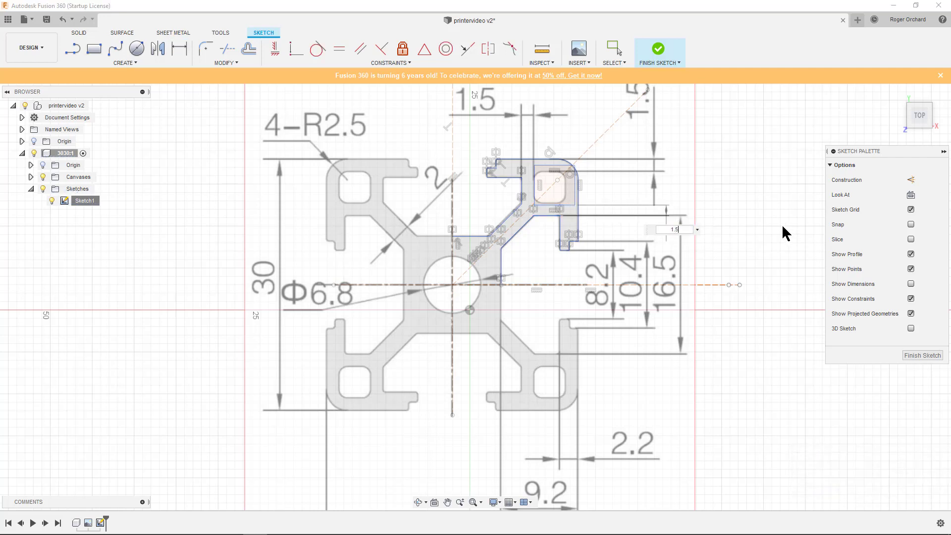
key("Return")
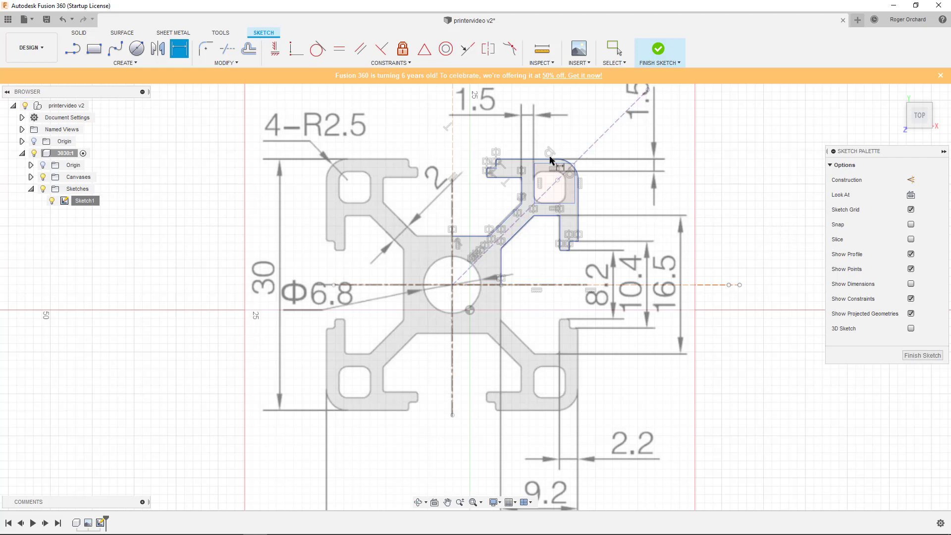
Dimension the corner lip thickness and the vertical-line width to 1.5 mm each
left_click(548, 161)
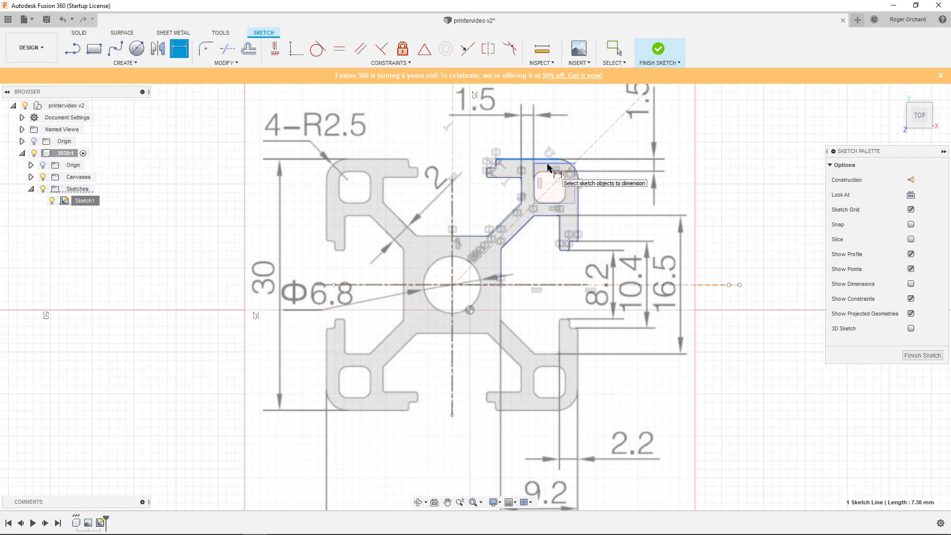
left_click(552, 164)
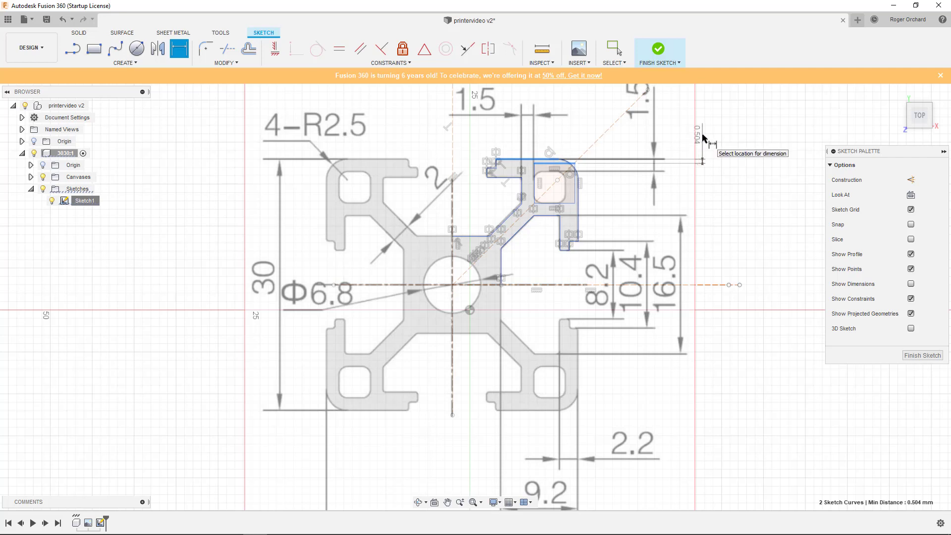
left_click(671, 137)
type("1")
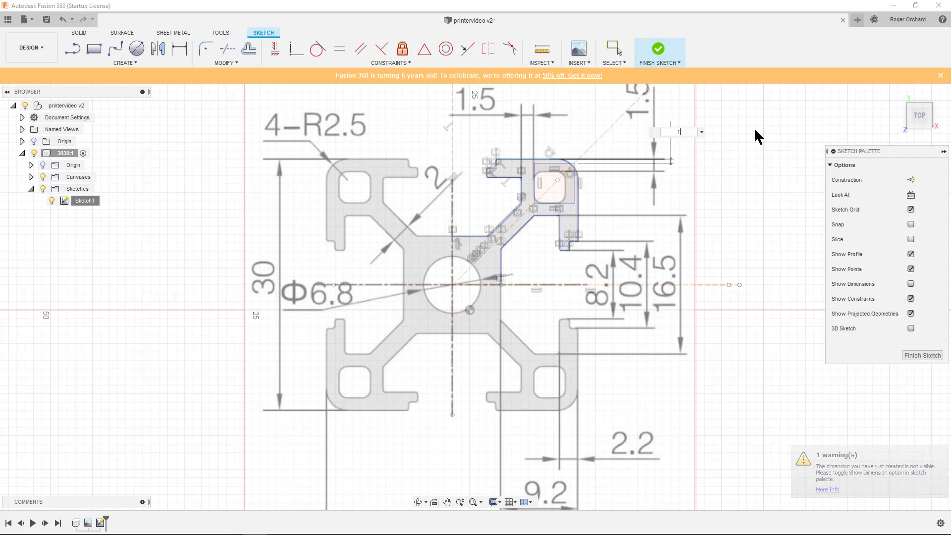
type(".5")
key("Return")
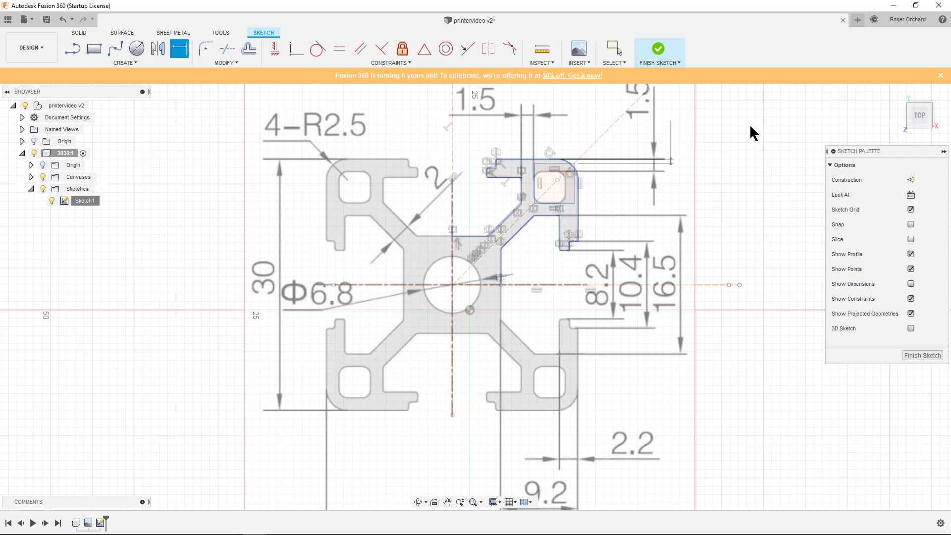
left_click(579, 192)
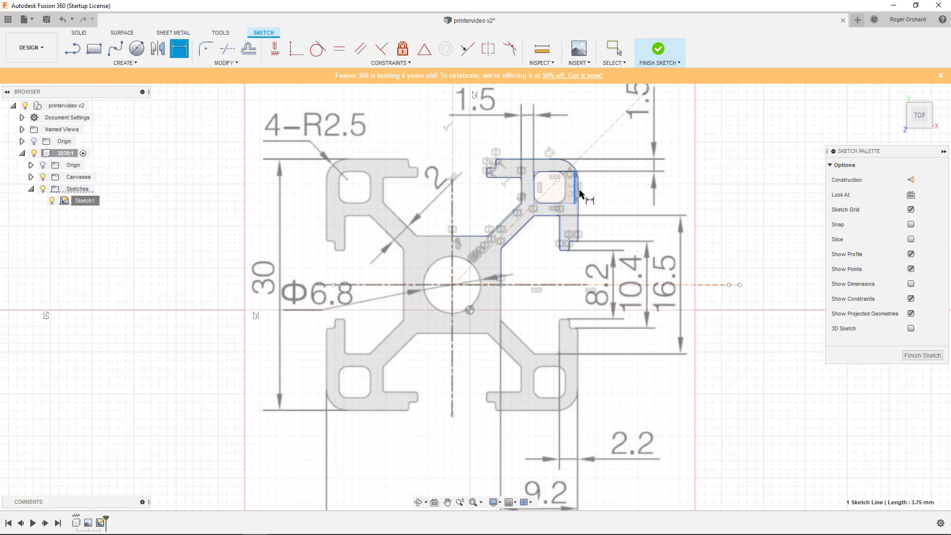
left_click(578, 201, "shift")
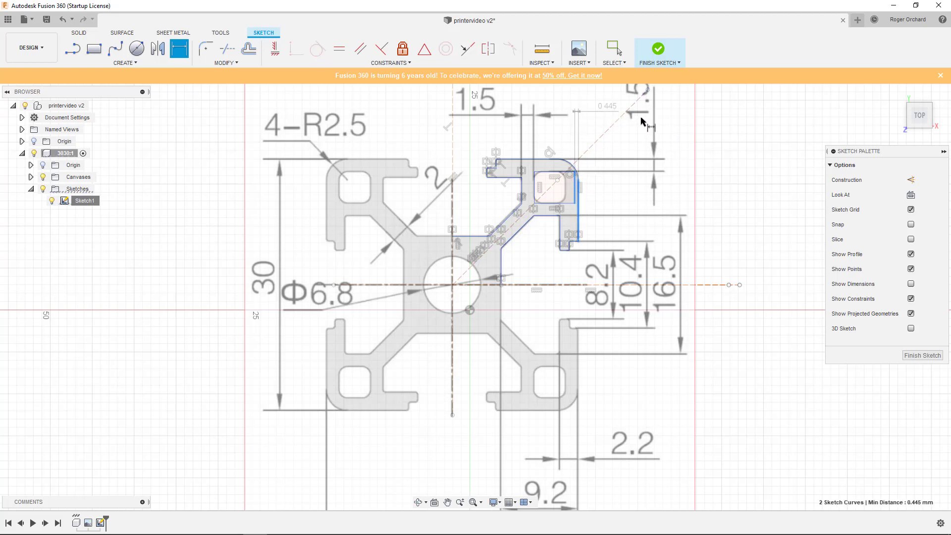
left_click(669, 119)
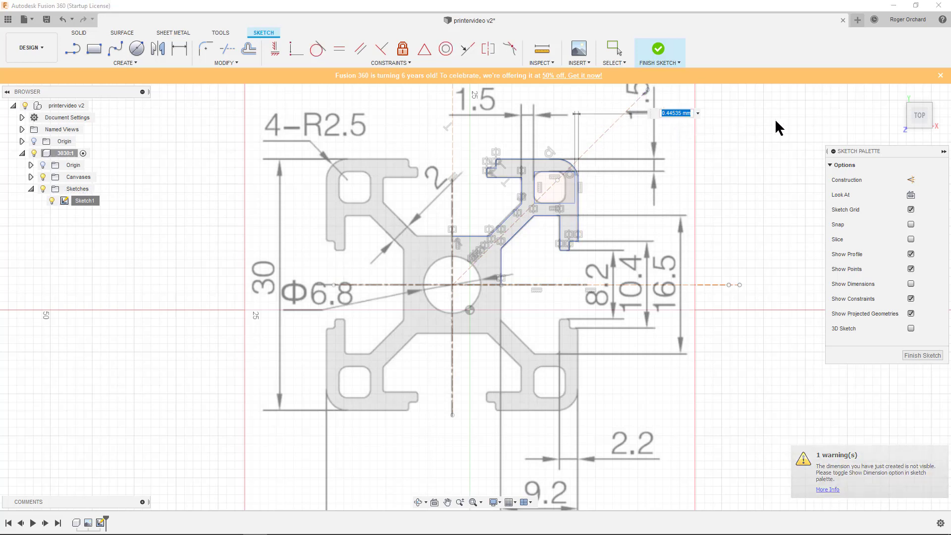
type("1.5")
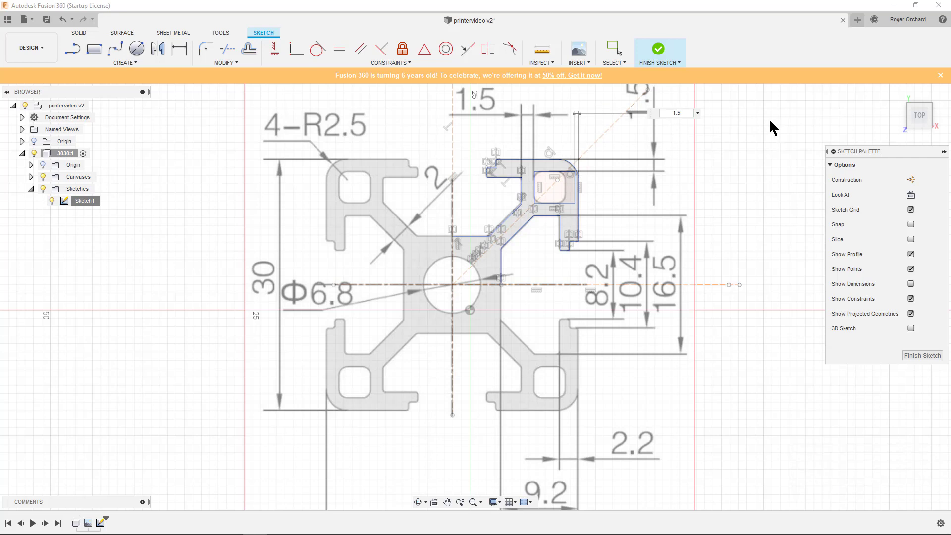
key("Return")
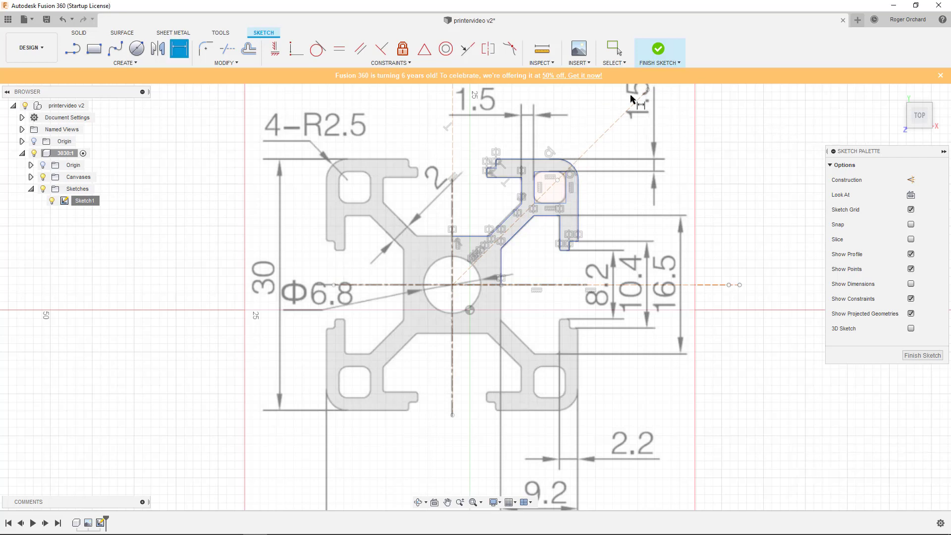
left_click(205, 49)
Fillet the inner square's top-left, top-right, bottom-right and bottom-left corners at 1 mm
left_click(535, 186)
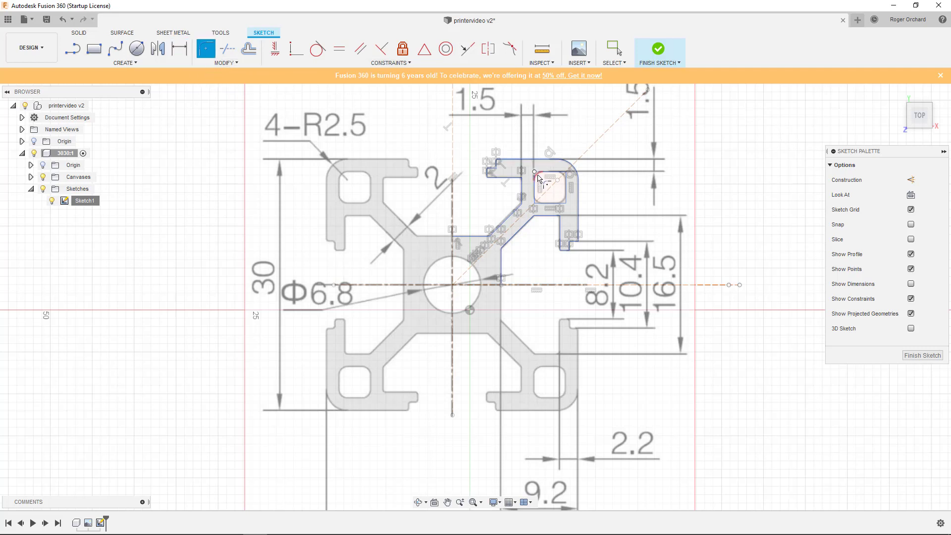
left_click(566, 176)
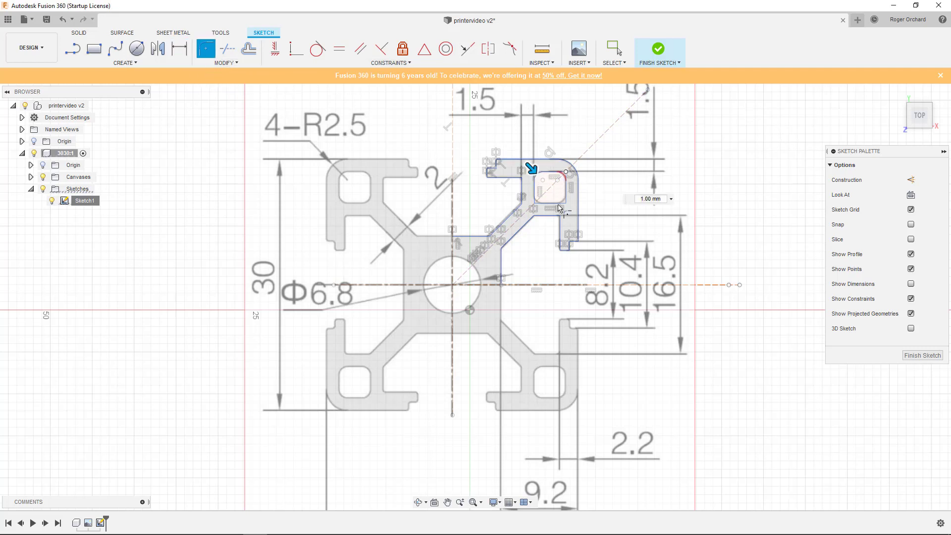
left_click(566, 203)
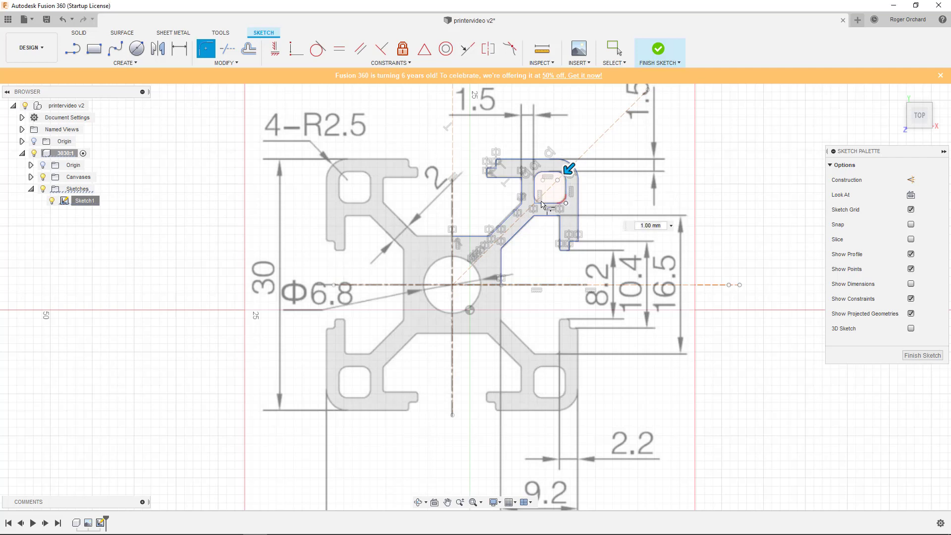
left_click(537, 202)
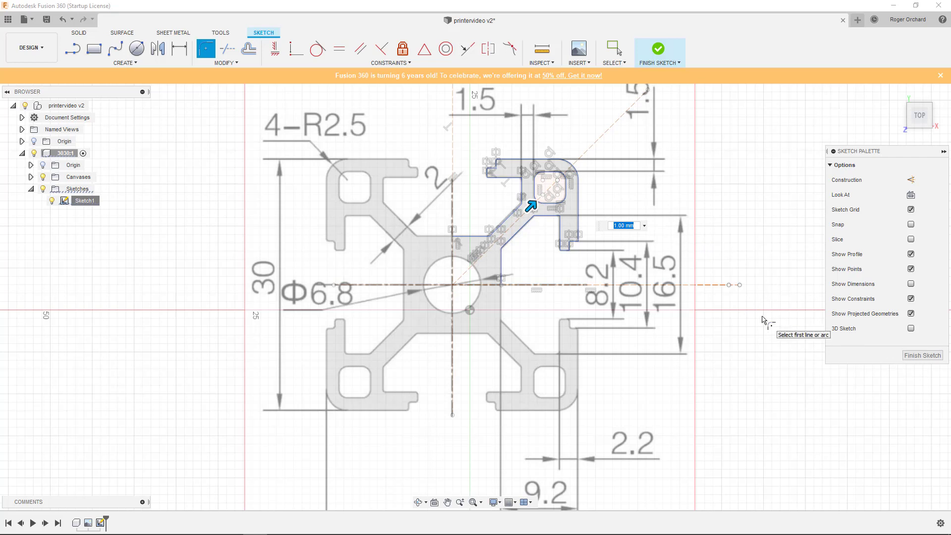
key("Escape")
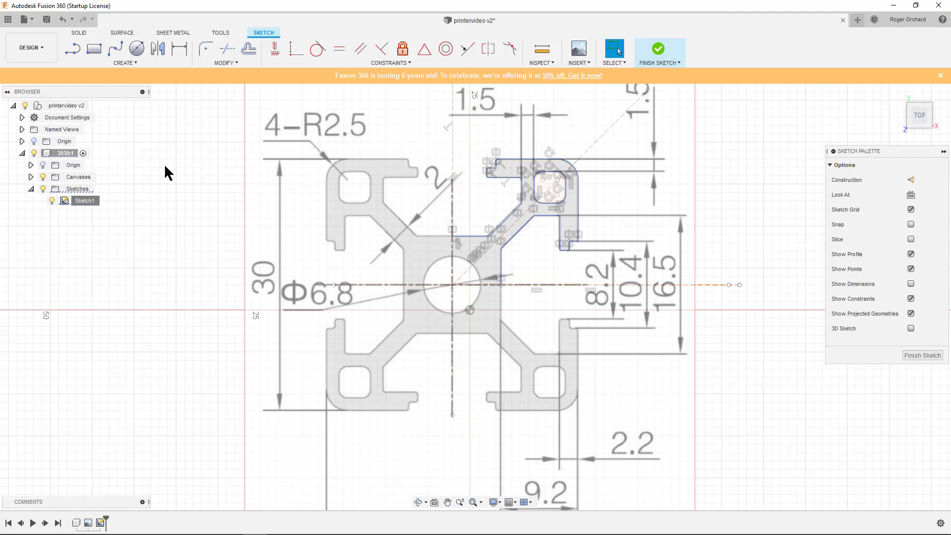
Hide the Canvases reference image and turn off Show Constraints
left_click(43, 177)
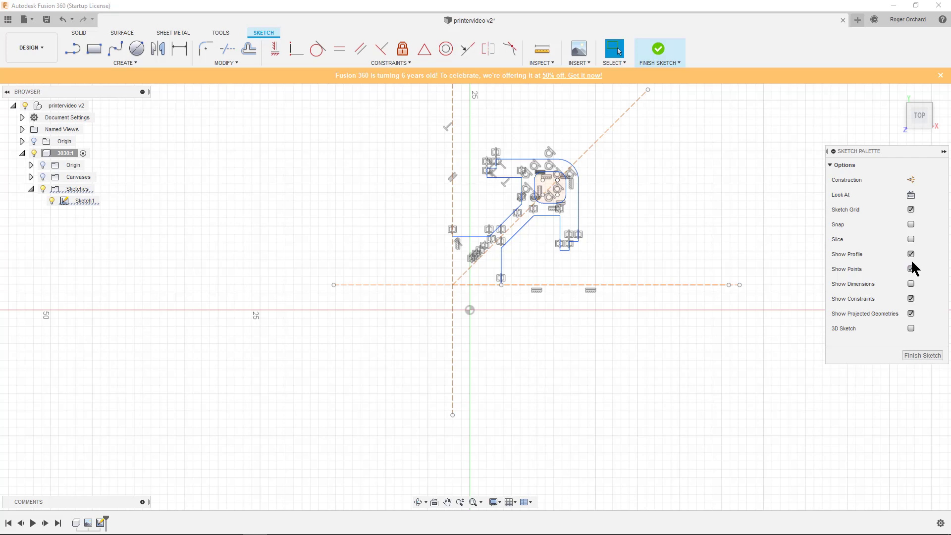
left_click(912, 299)
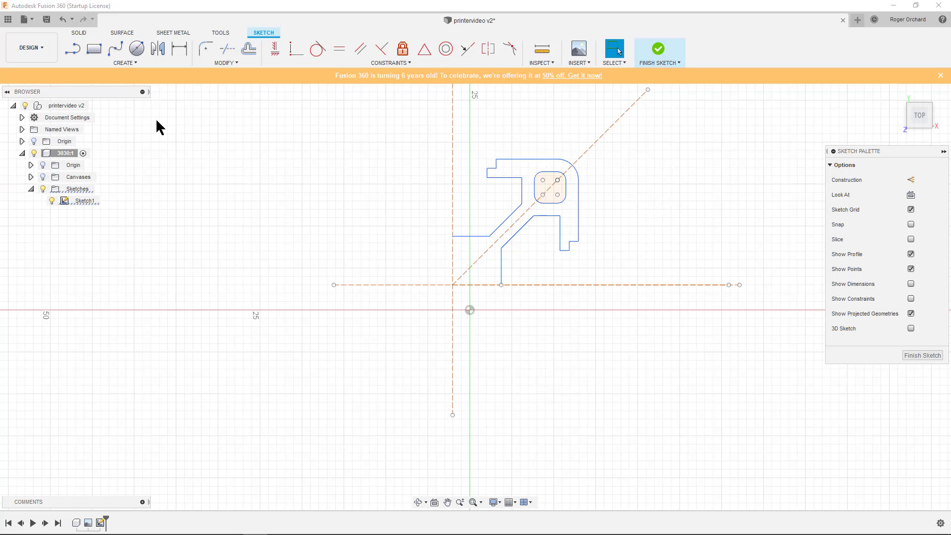
Circular-pattern the quarter profile 4 times around the construction-line intersection at the centre
left_click(130, 64)
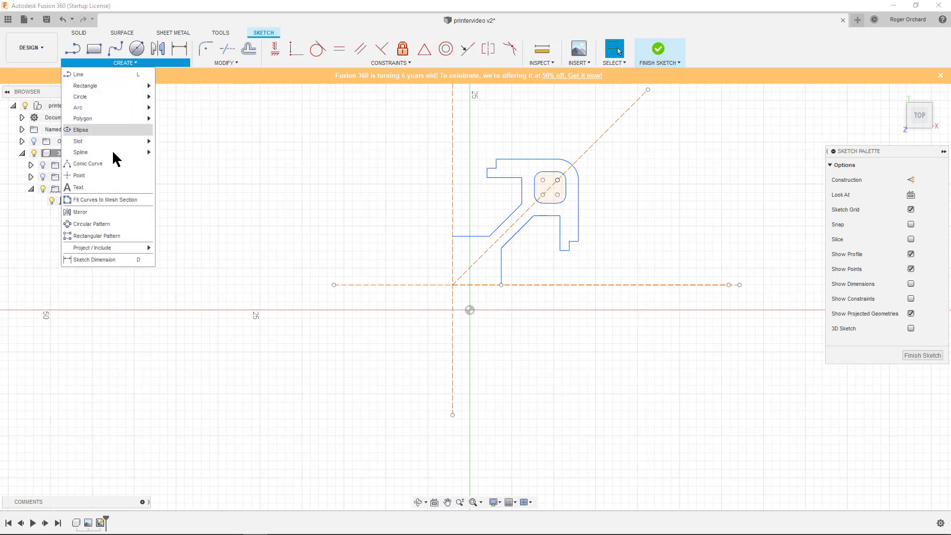
left_click(92, 224)
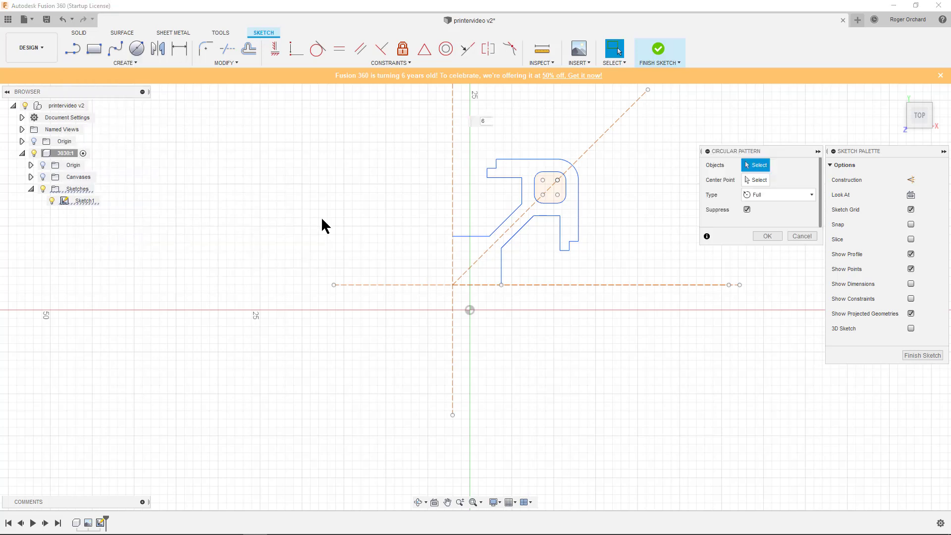
left_click_drag(391, 127, 620, 337)
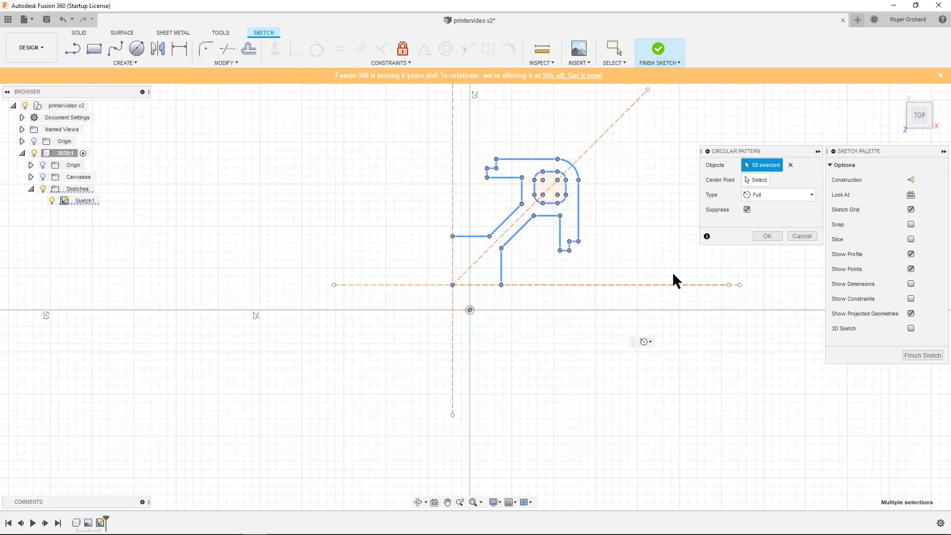
left_click(754, 178)
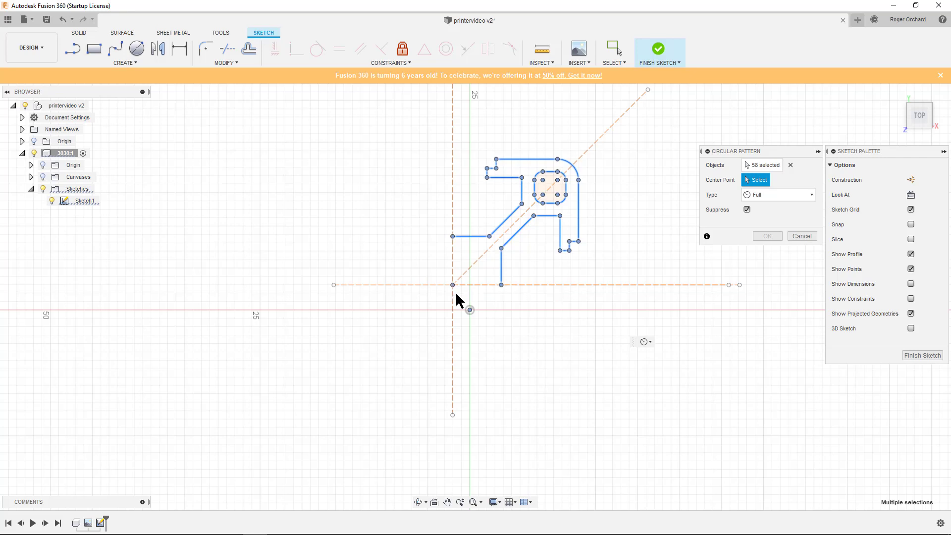
left_click(765, 165)
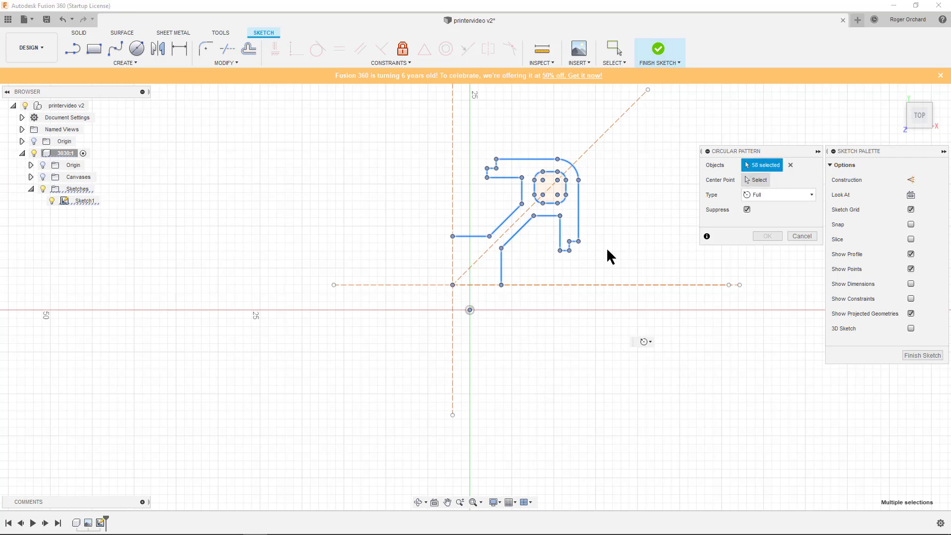
left_click(452, 285)
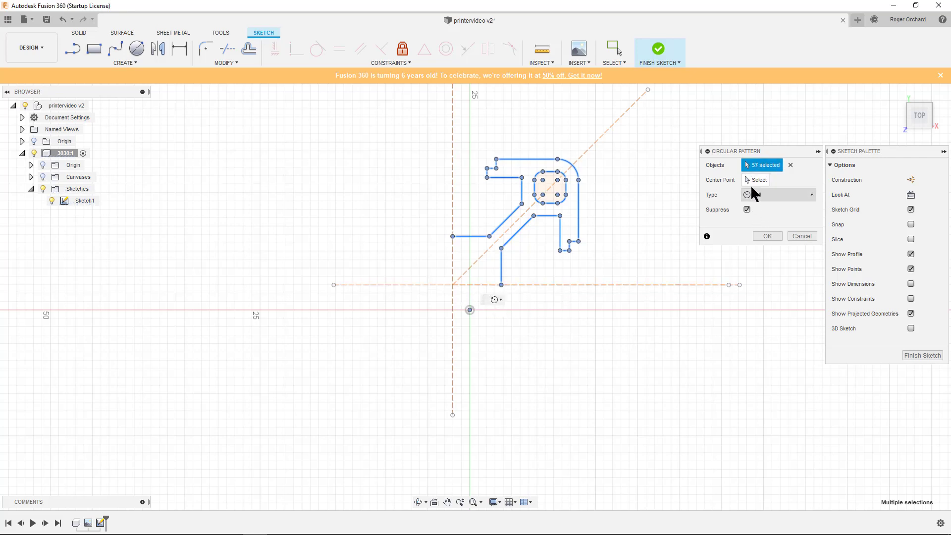
left_click(756, 180)
left_click(451, 285)
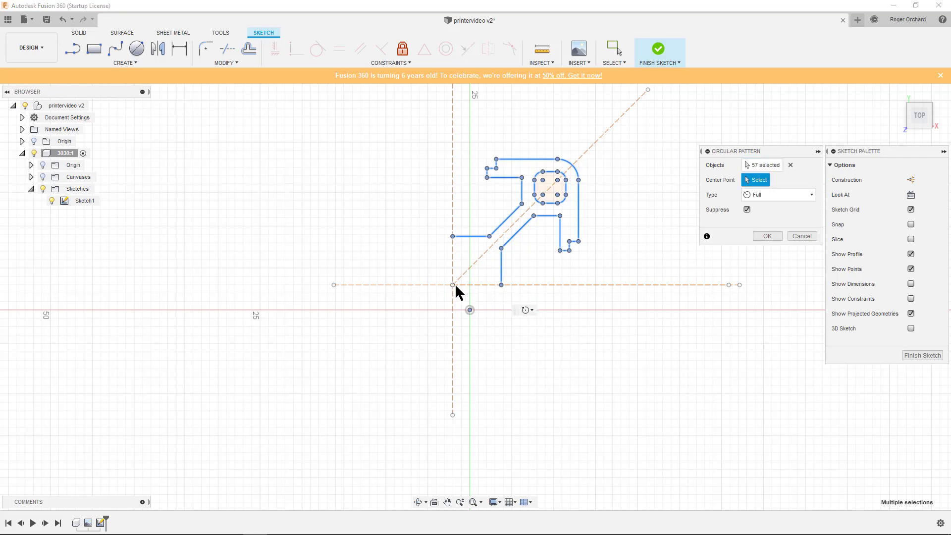
left_click(814, 224)
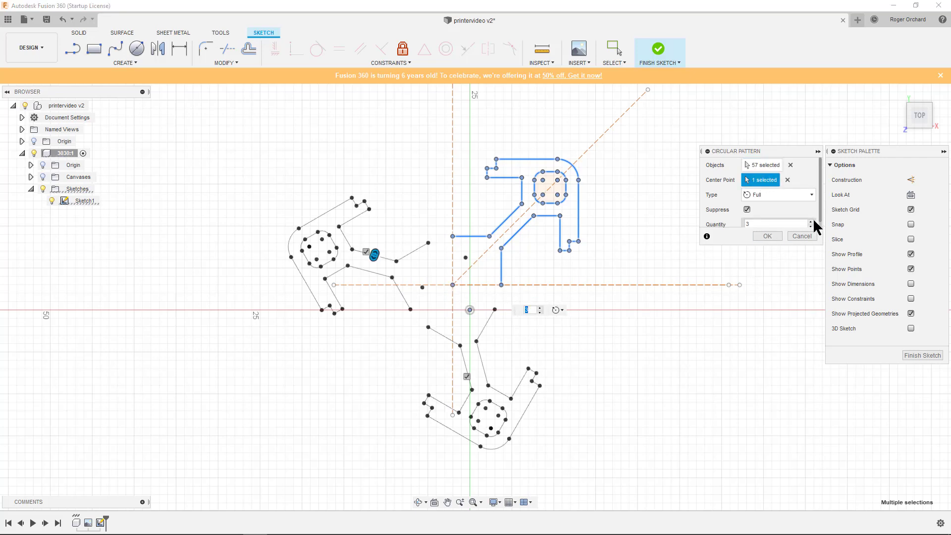
left_click(810, 222)
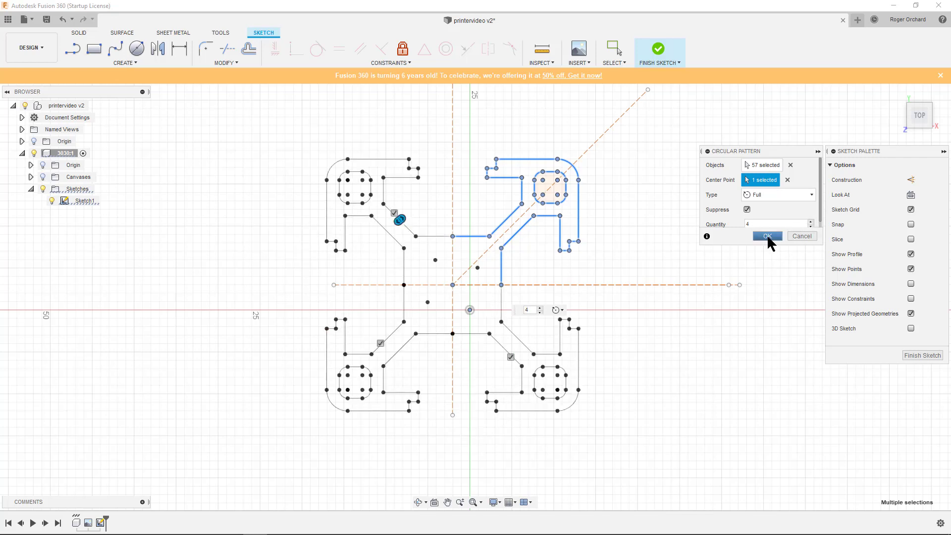
left_click(769, 237)
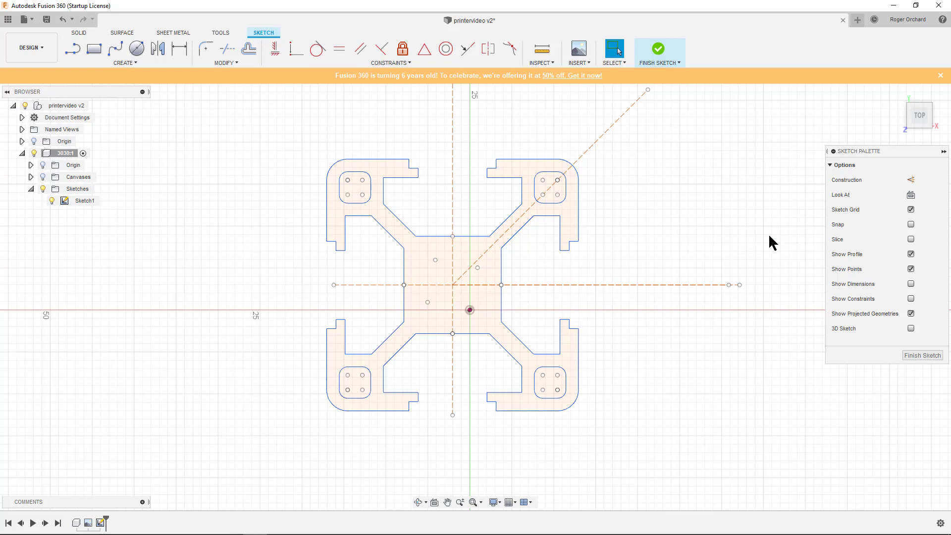
Finish the sketch and return to the isometric Home view
left_click(919, 354)
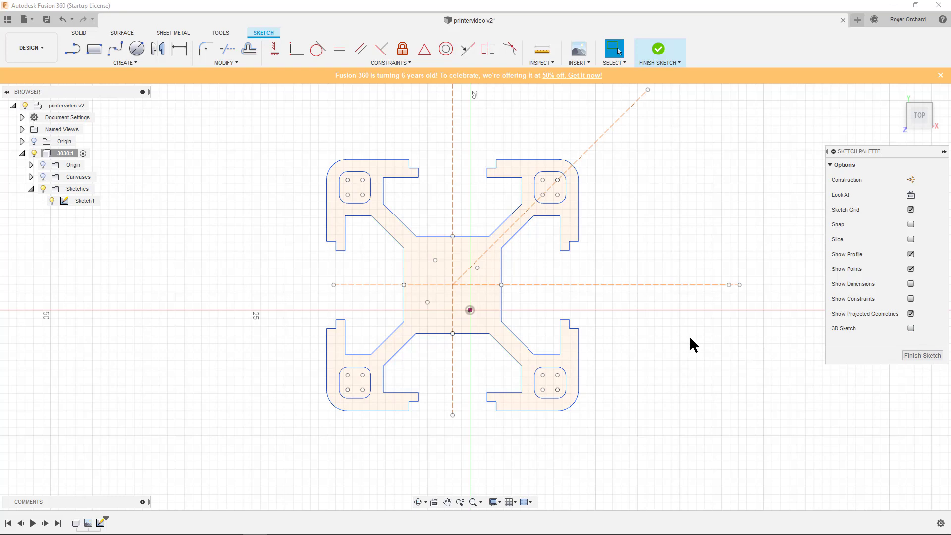
left_click(918, 355)
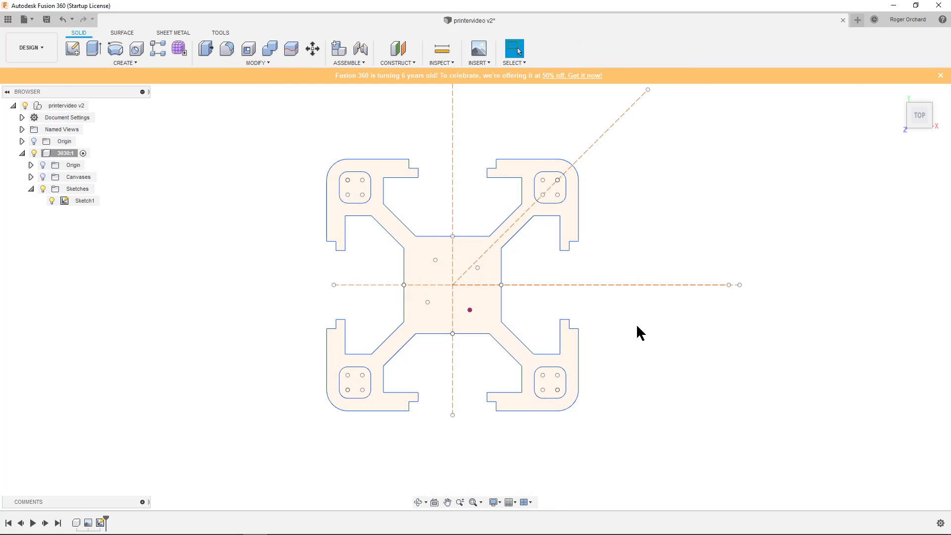
mouse_move(919, 115)
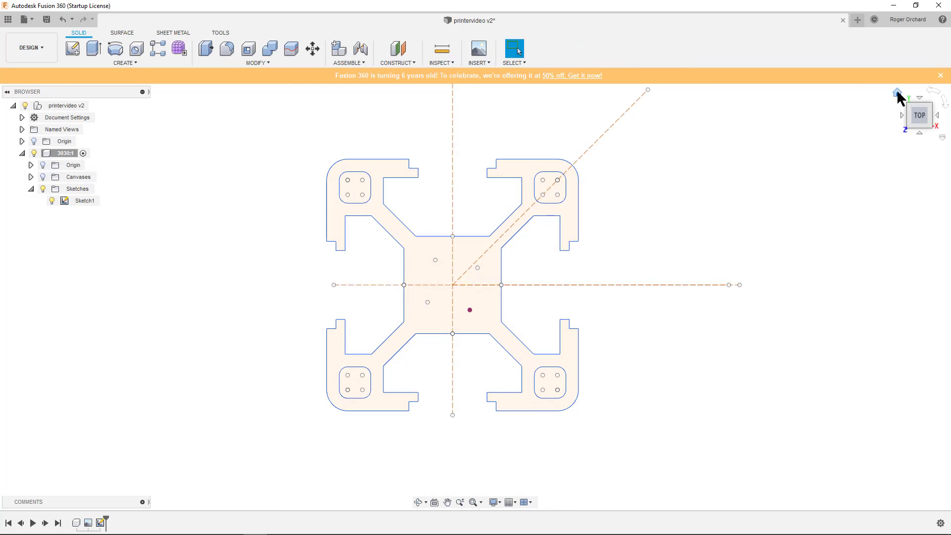
left_click(898, 94)
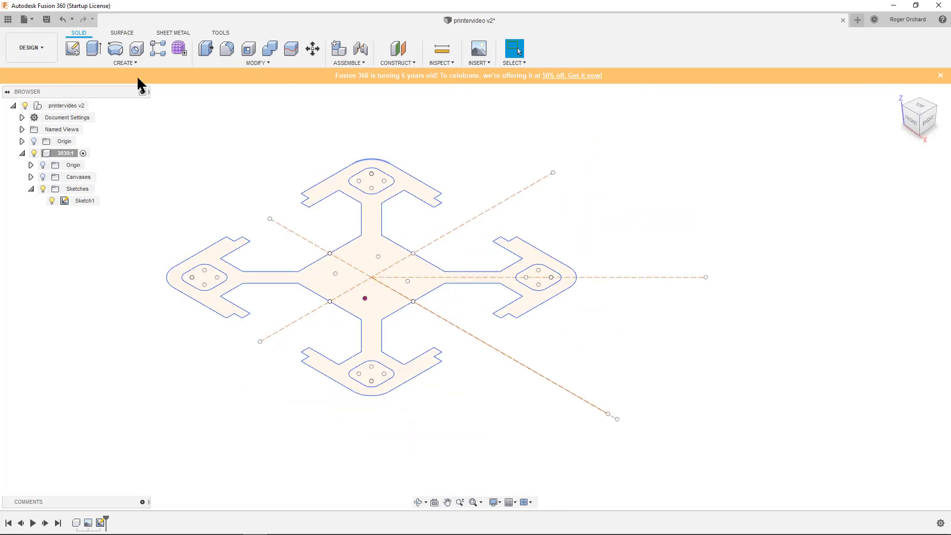
Extrude the central profile 100 mm and fit the whole body in view
left_click(93, 48)
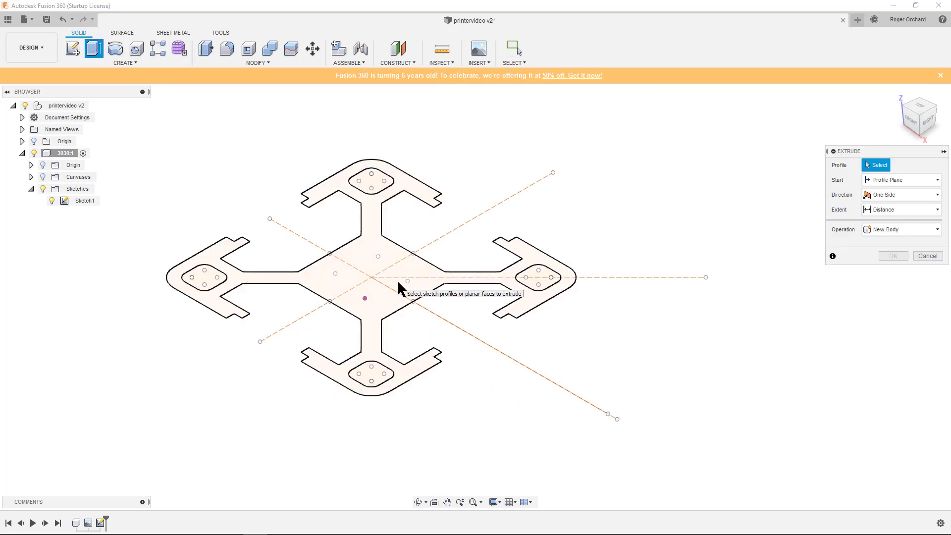
left_click(397, 280)
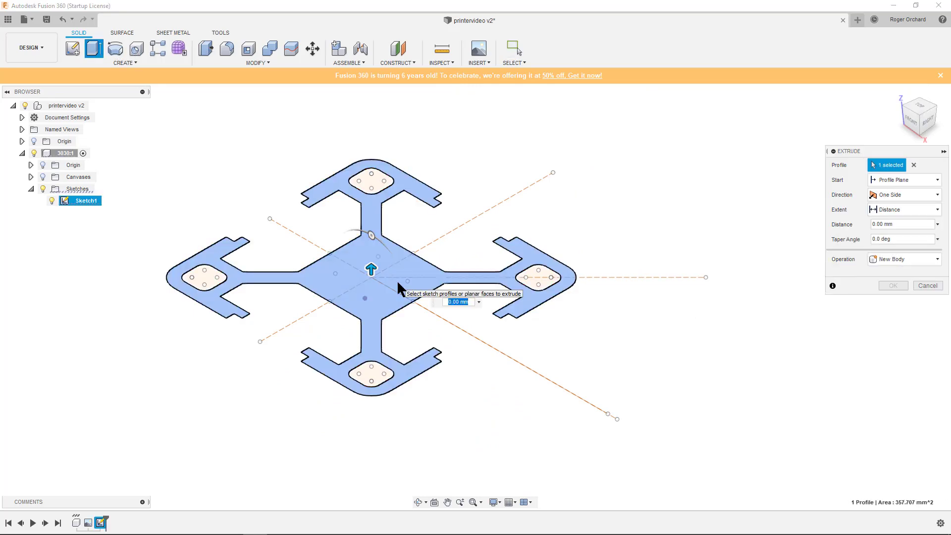
left_click(891, 226)
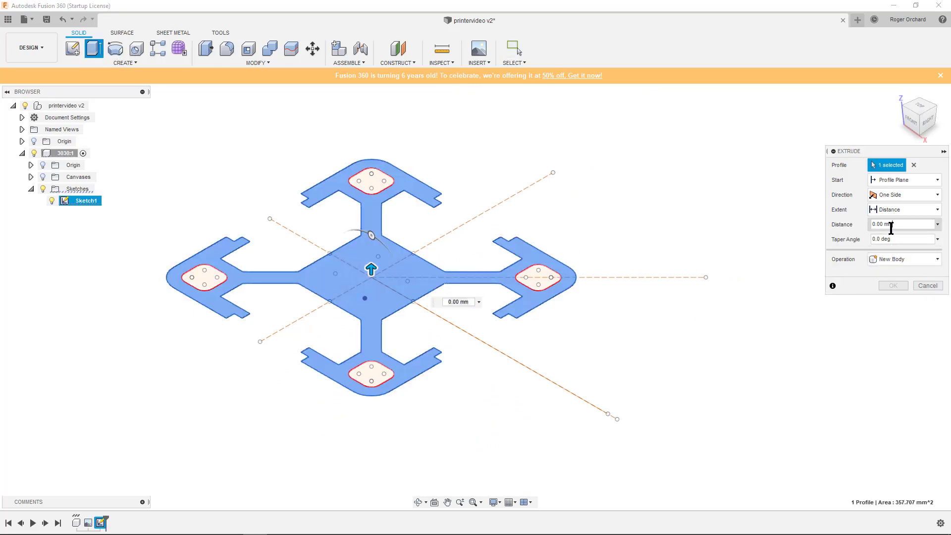
double_click(902, 224)
type("1")
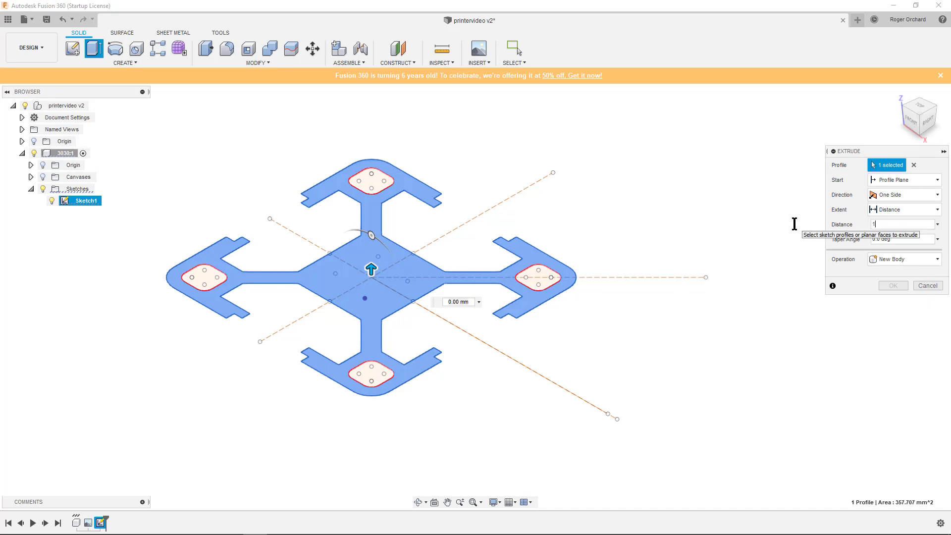
type("00")
key("Return")
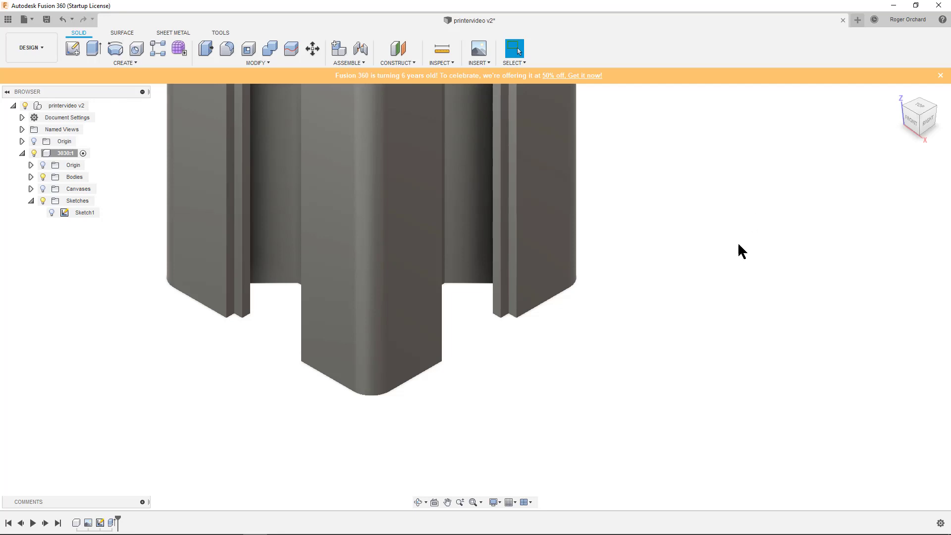
scroll(643, 247, "down", 3)
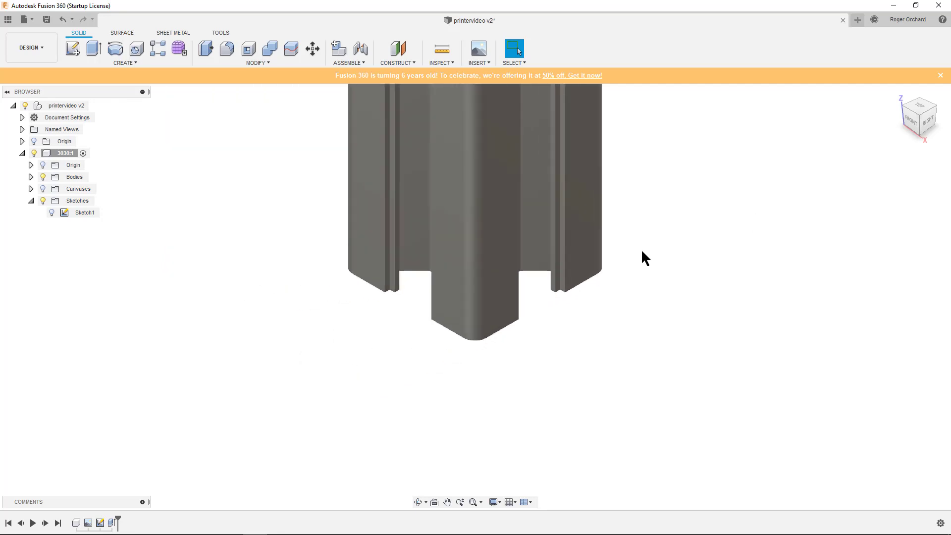
left_click(471, 502)
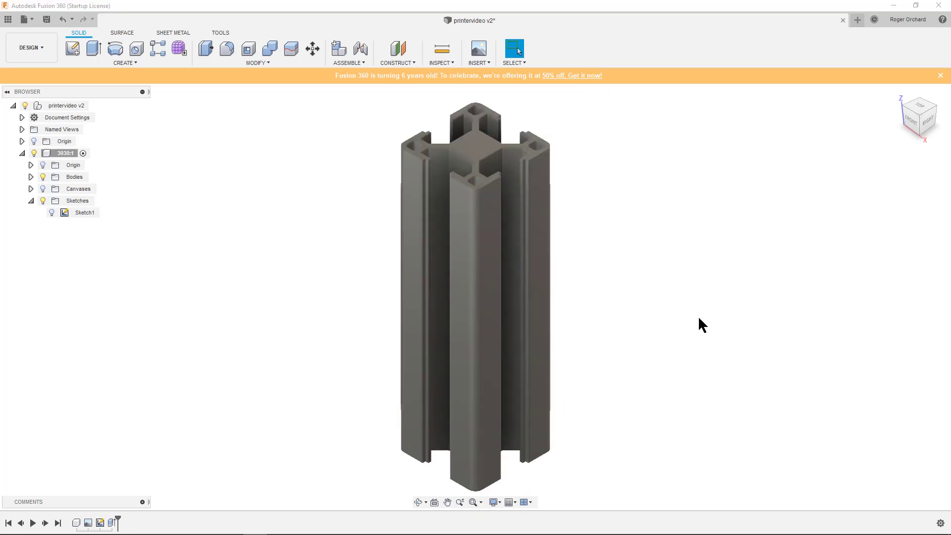
Reopen Sketch1 with the Canvases reference drawing shown
right_click(81, 216)
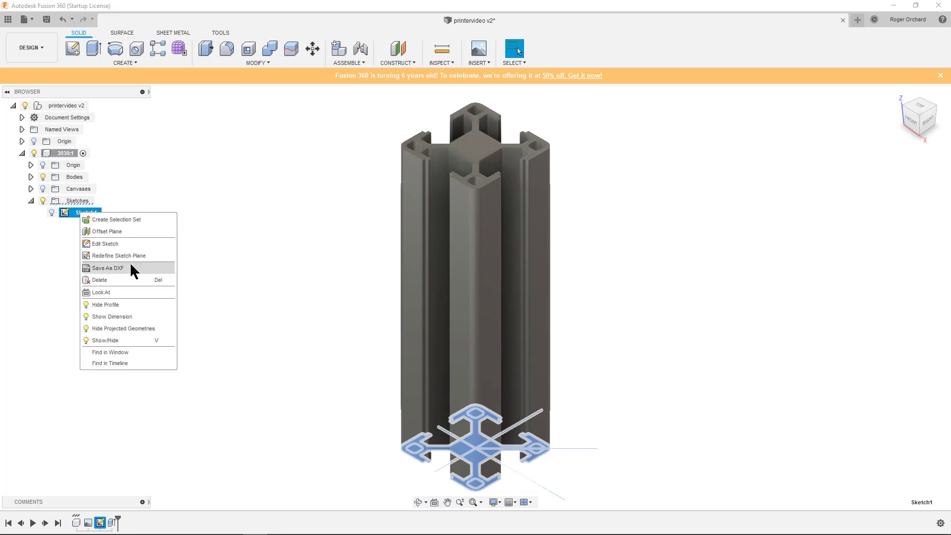
left_click(123, 246)
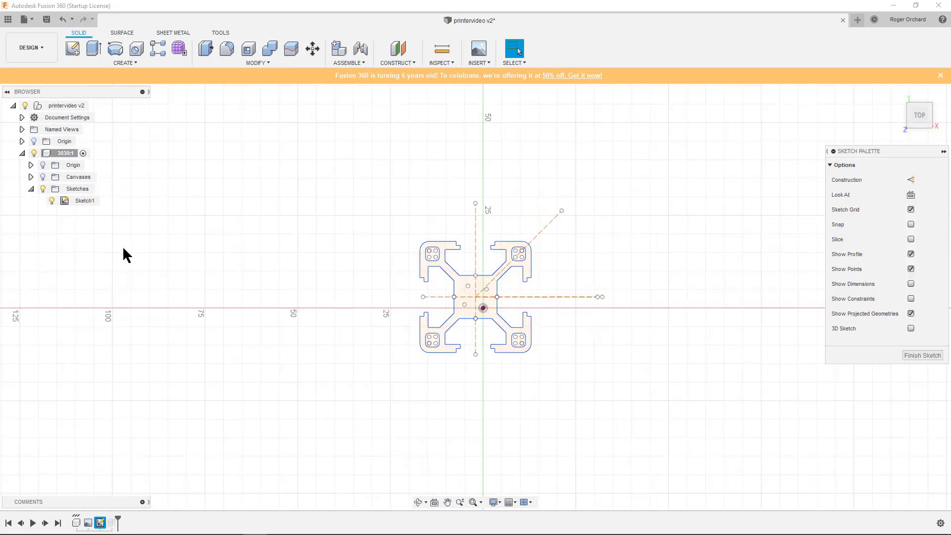
left_click(43, 177)
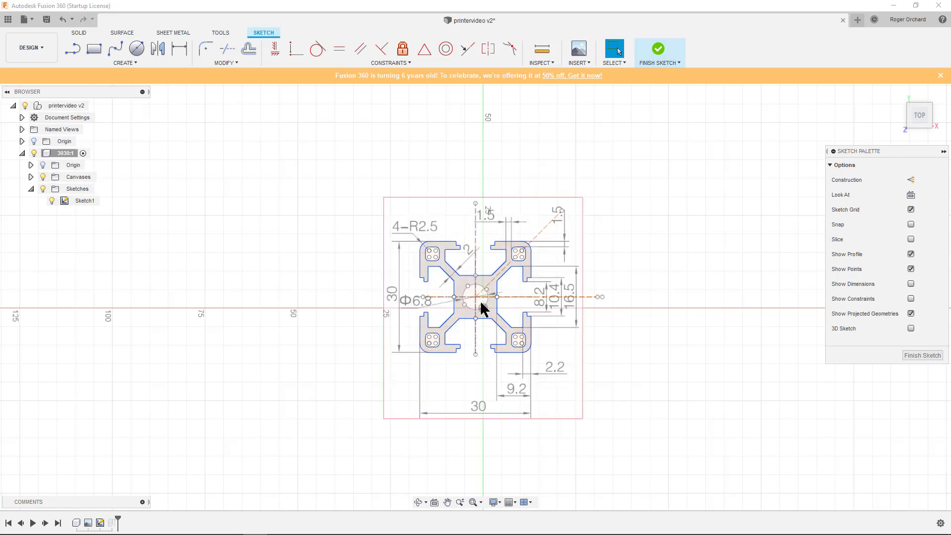
scroll(480, 300, "up", 3)
scroll(480, 300, "up", 2)
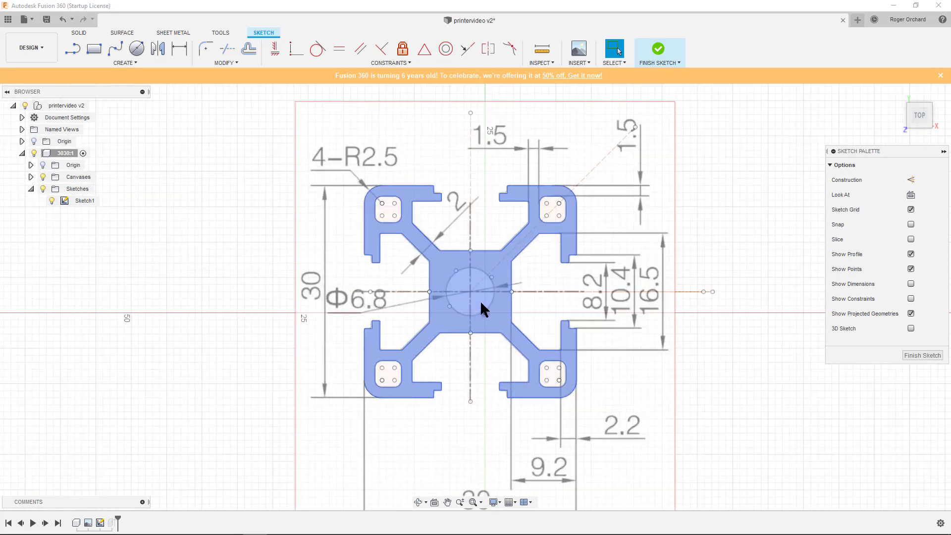
Draw a 6.8 mm diameter circle centred at the origin
key("c")
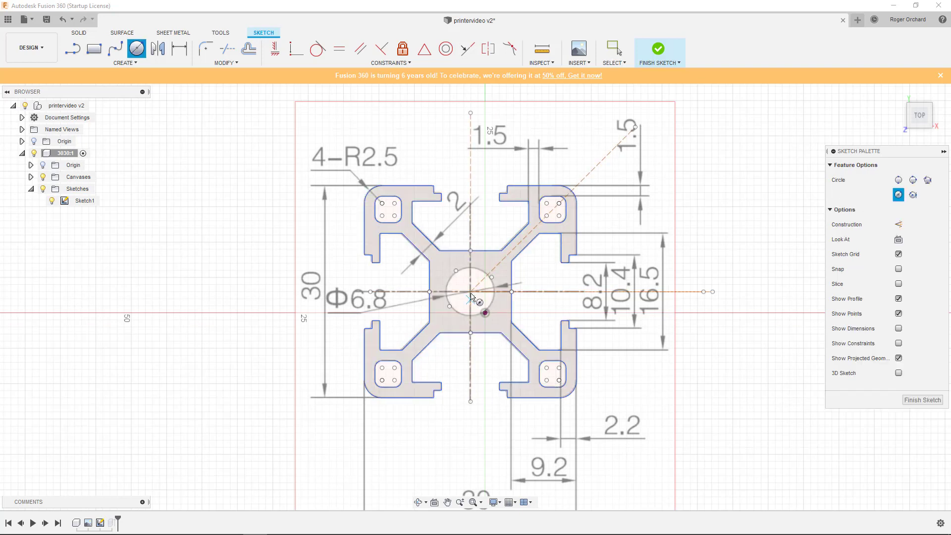
left_click(470, 293)
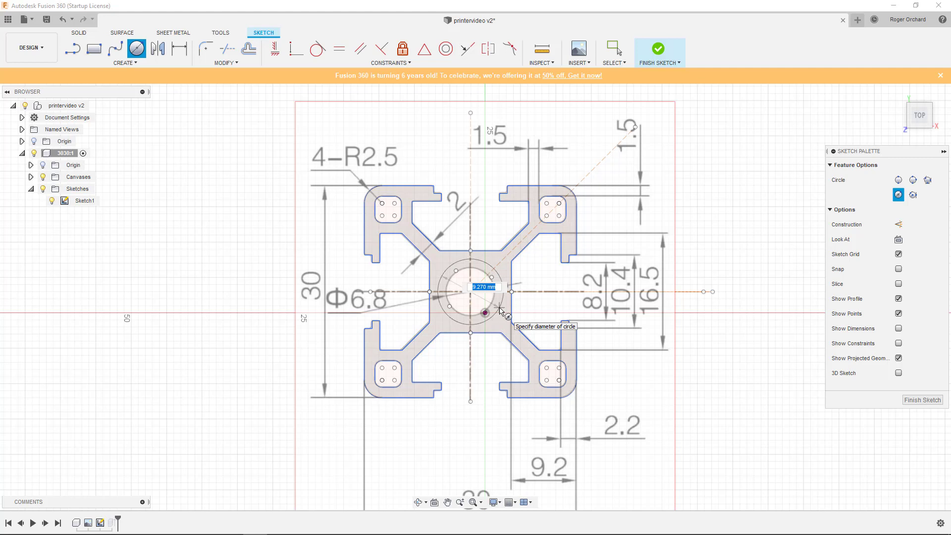
type("6")
key("Tab")
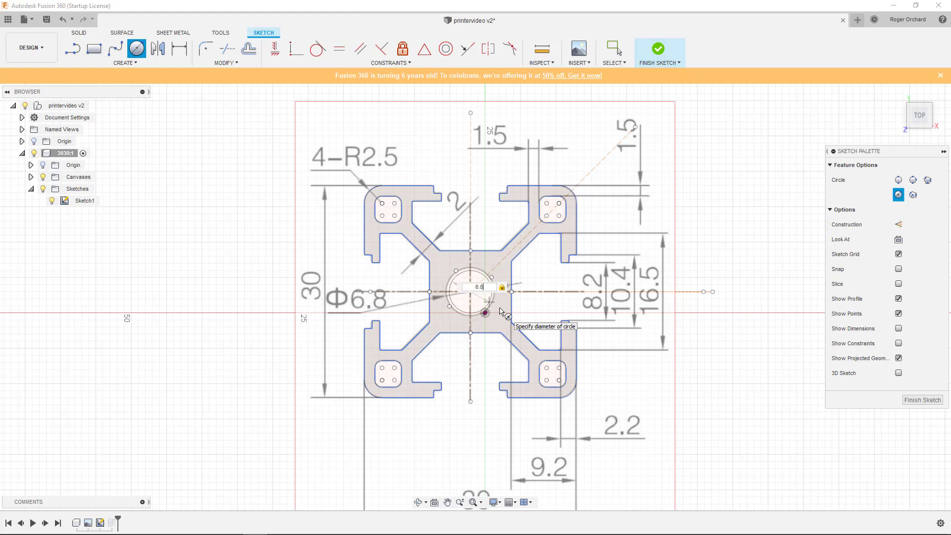
key("Tab")
key("Return")
key("Escape")
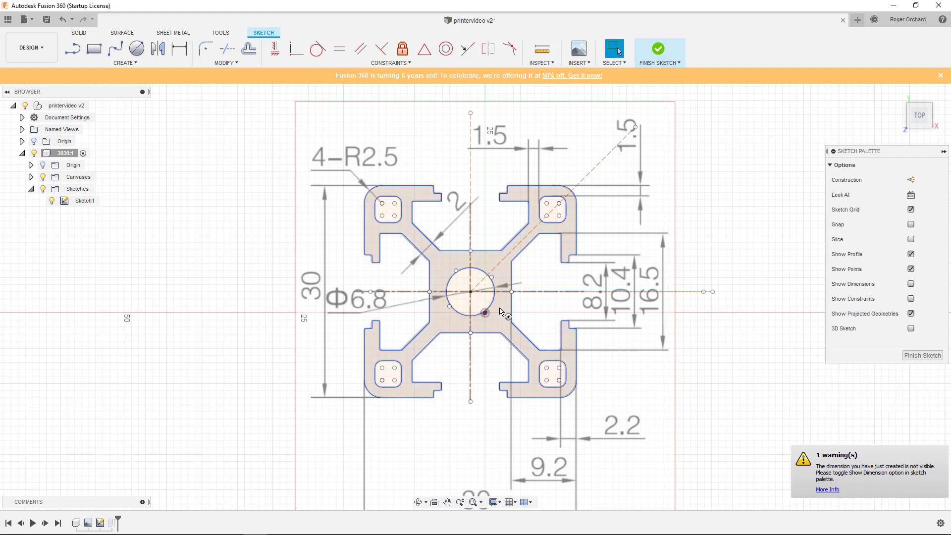
Finish the sketch and edit Extrude1 to exclude the 6.8 mm centre circle profile
left_click(922, 356)
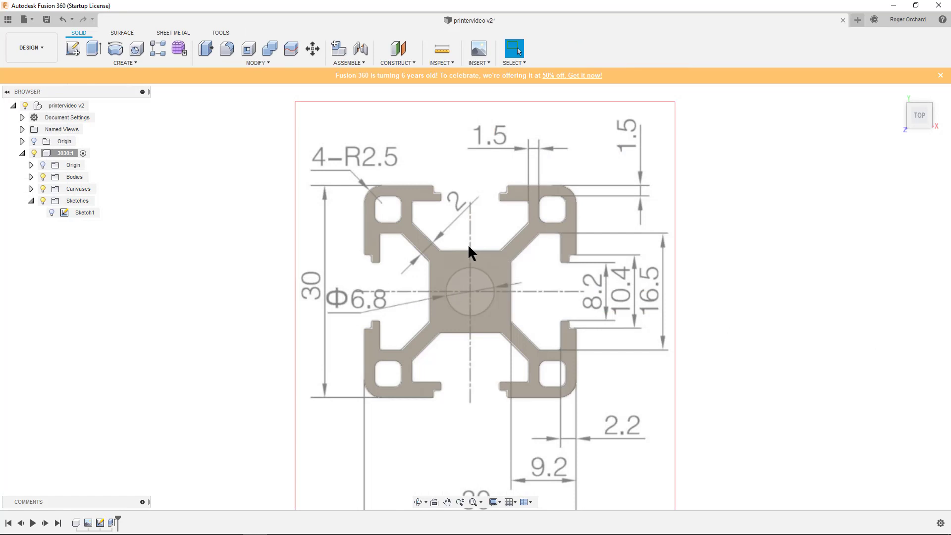
mouse_move(919, 115)
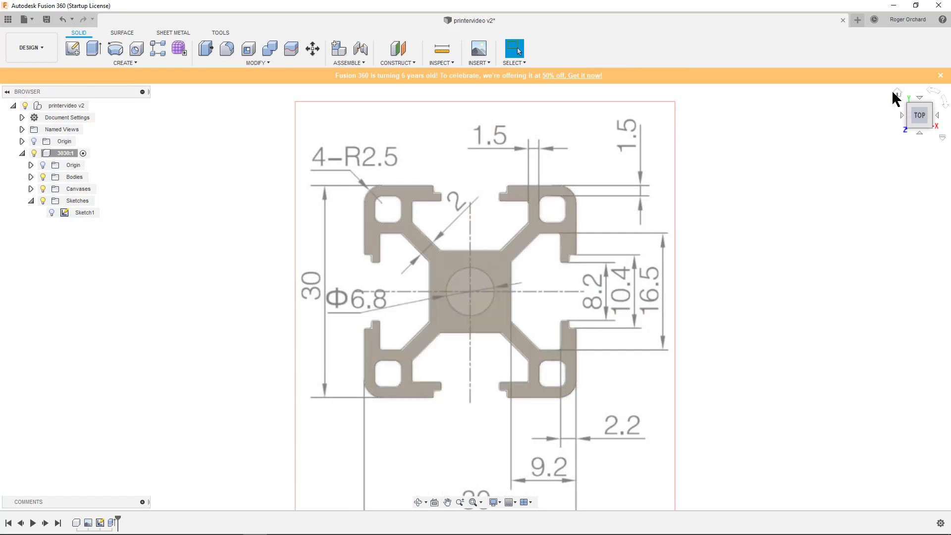
left_click(896, 93)
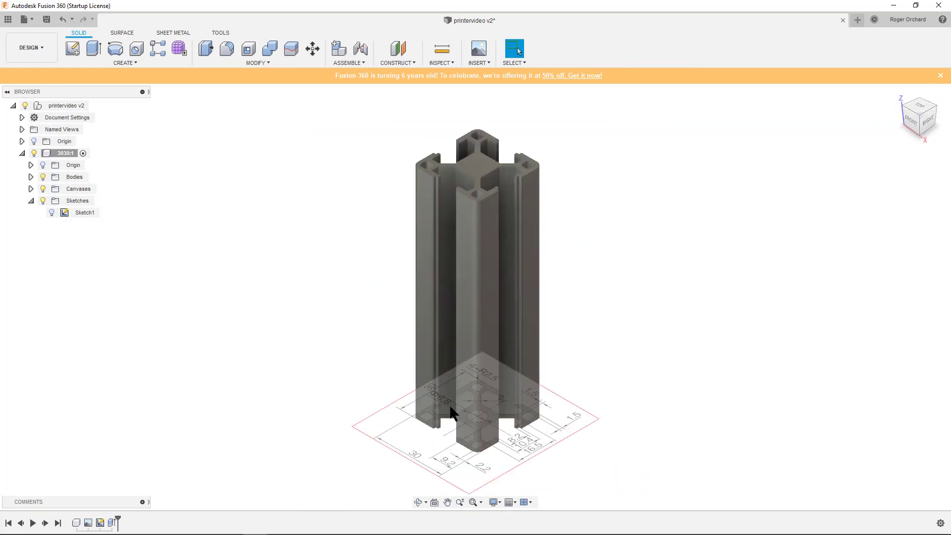
right_click(113, 523)
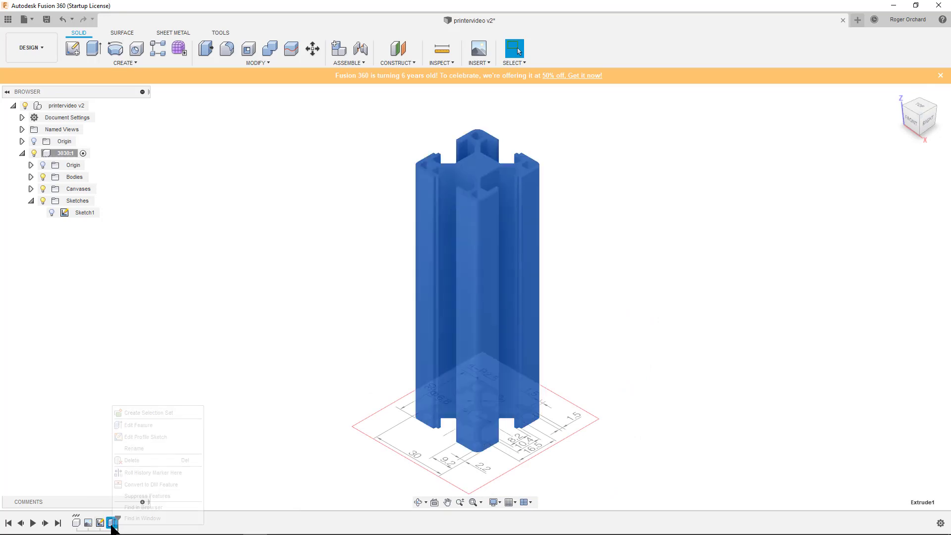
left_click(146, 424)
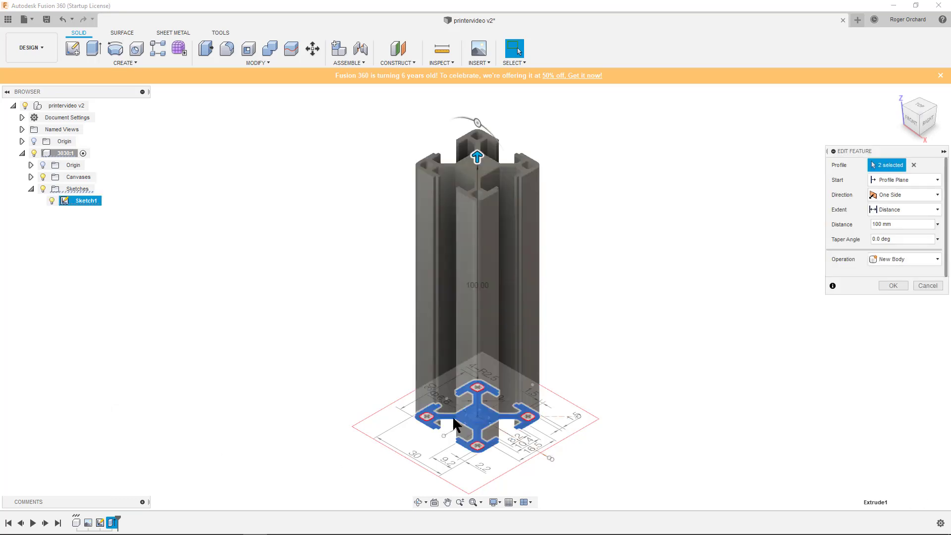
left_click(477, 420)
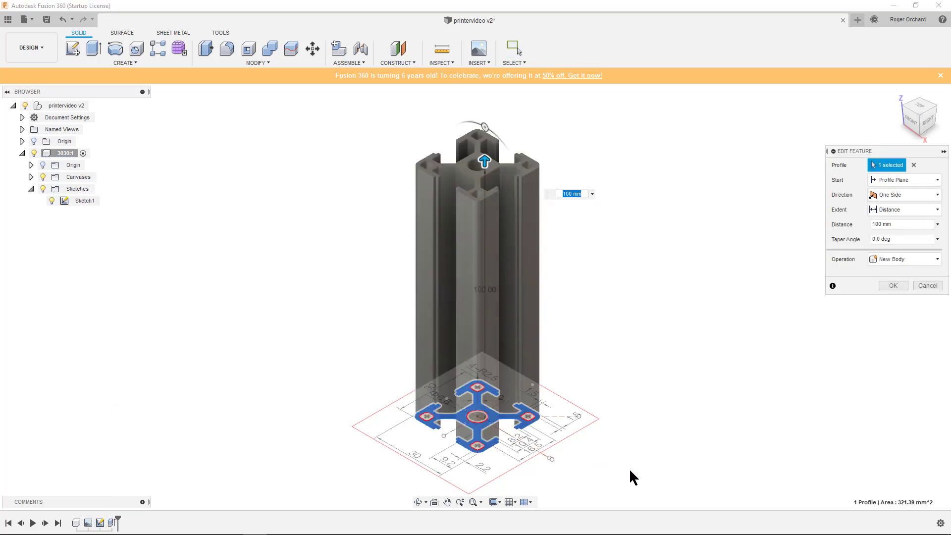
left_click(900, 286)
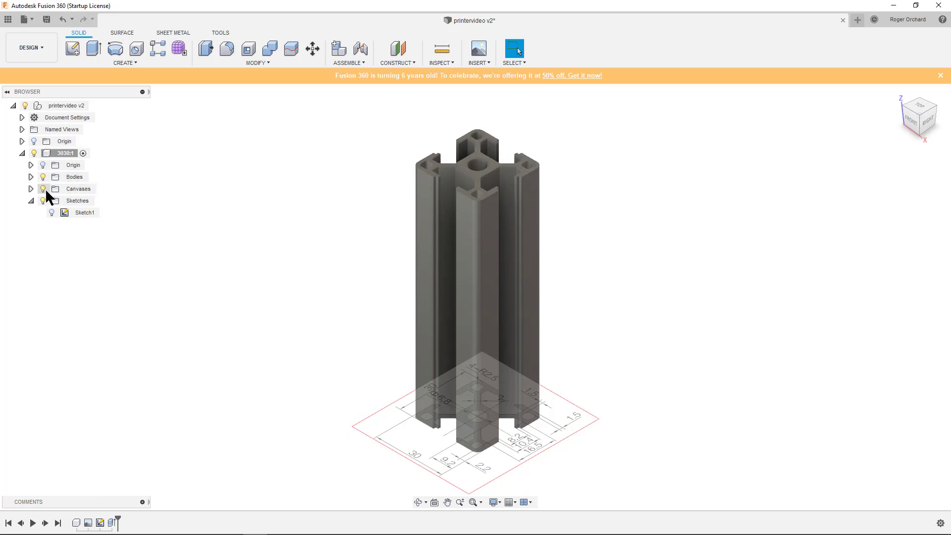
Hide the Canvases reference drawing and save a new version described 'User Saved'
left_click(42, 189)
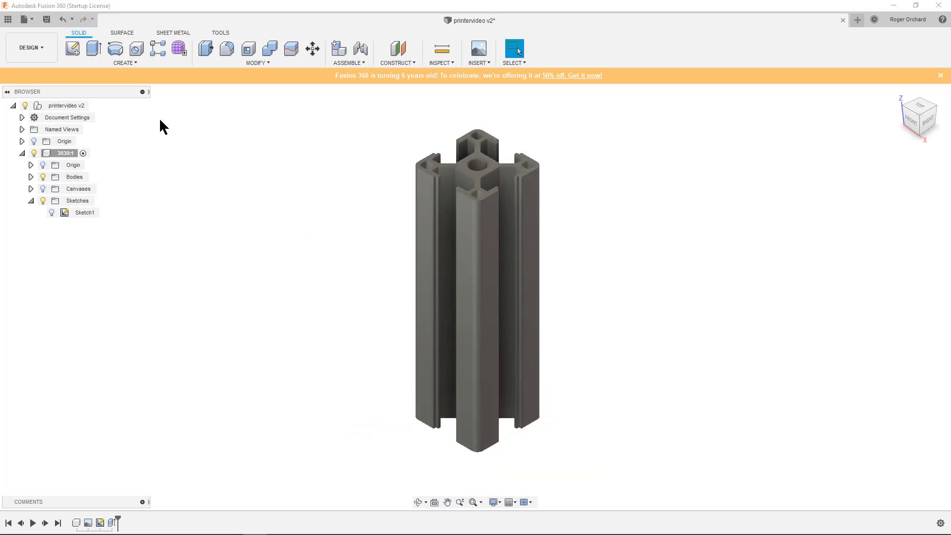
left_click(47, 19)
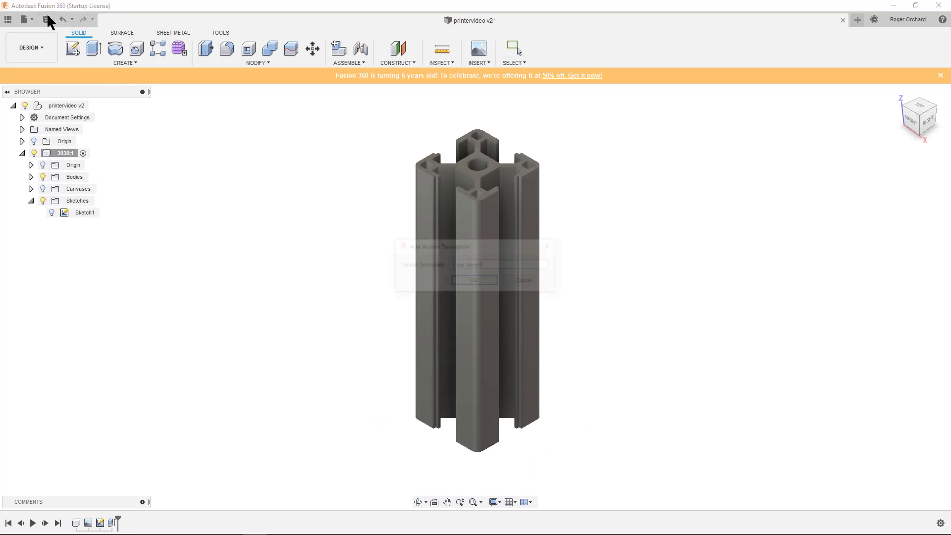
left_click(474, 281)
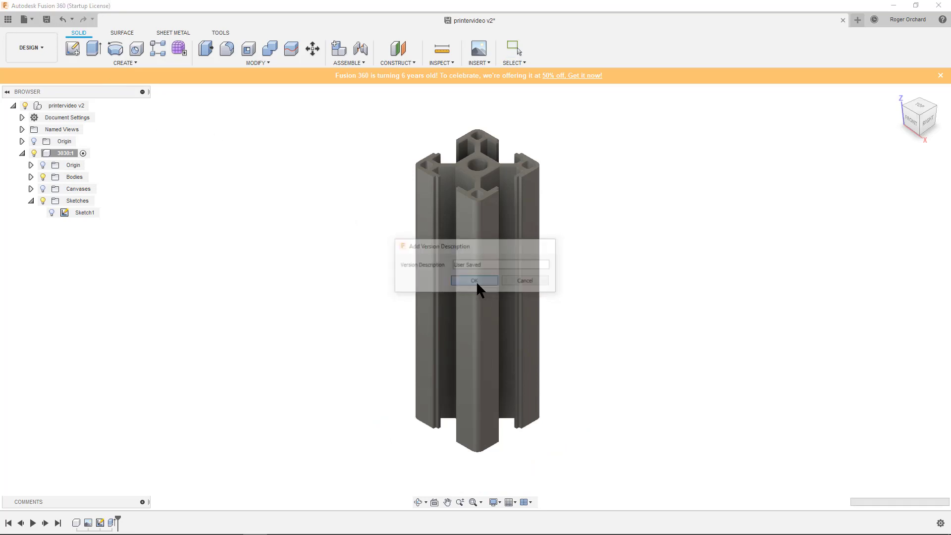